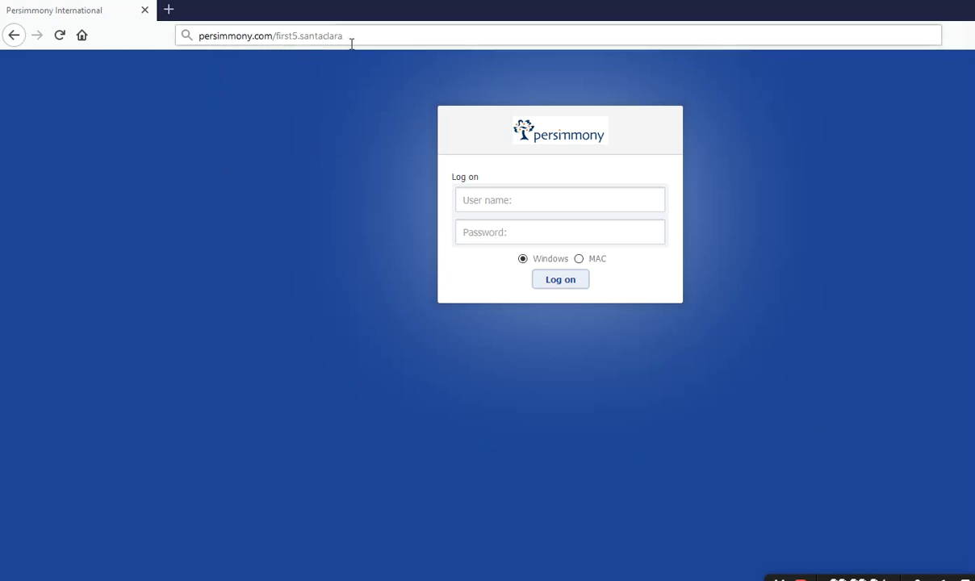
- Log on to the Remote Applications Portal with the account's user name and password
click(556, 199)
text(Test User)
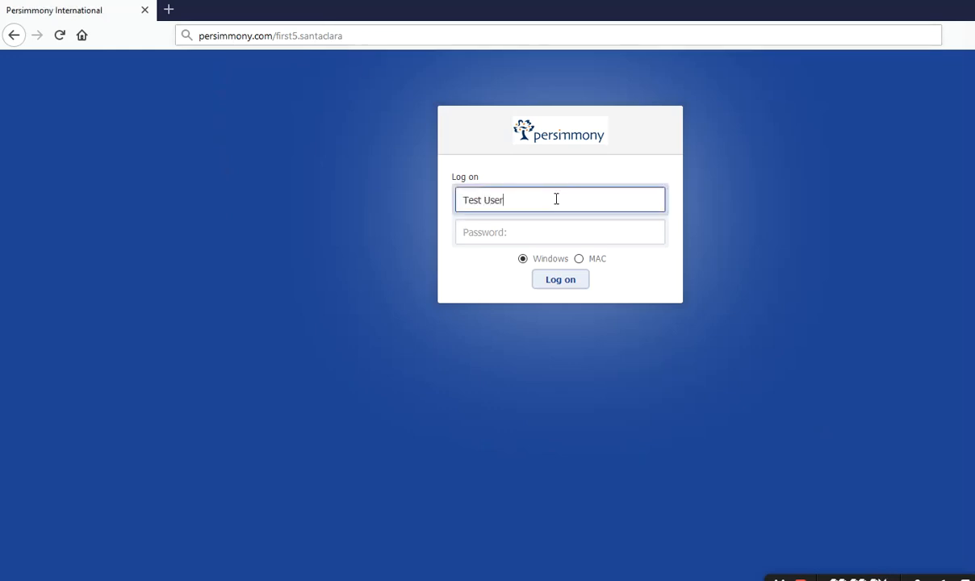
key(Tab)
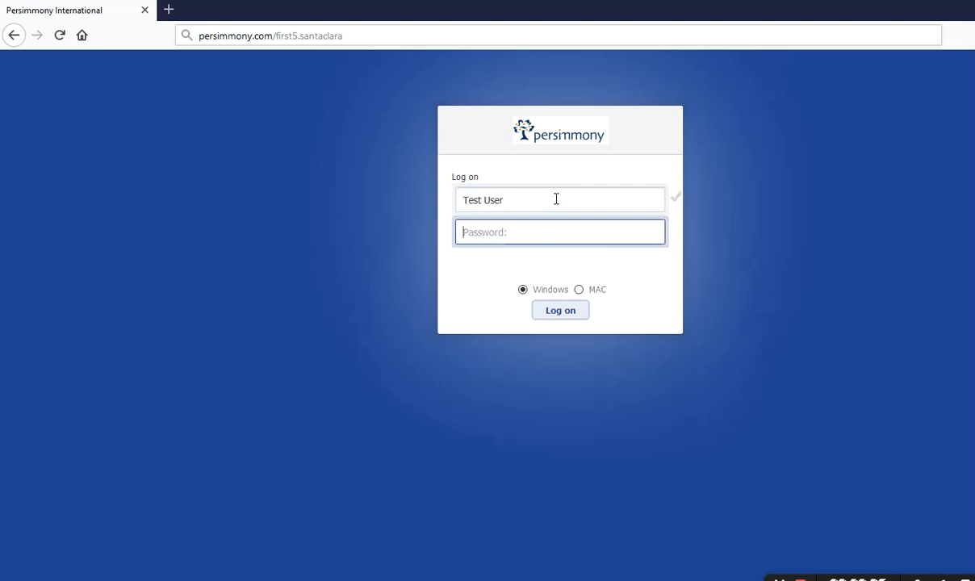
text(**********)
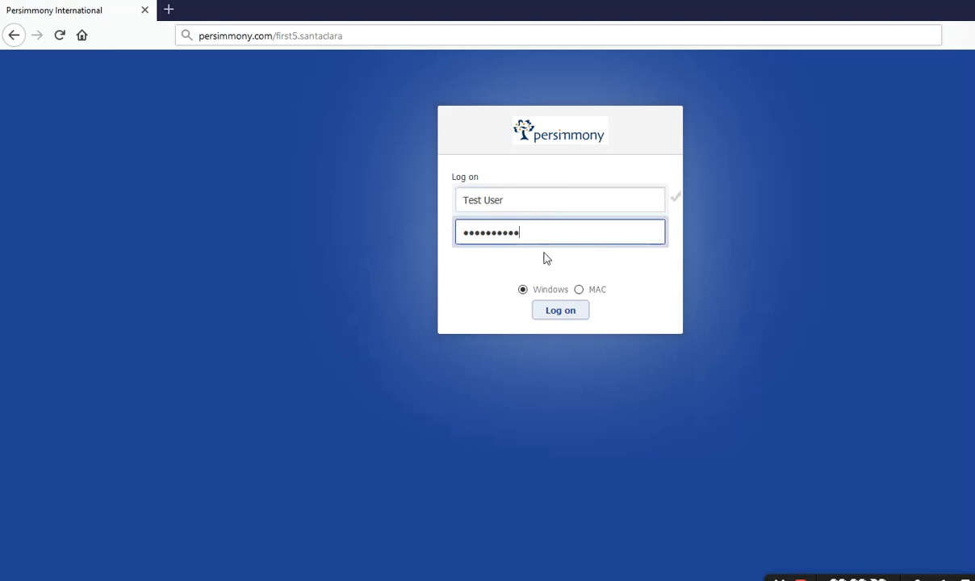
click(554, 320)
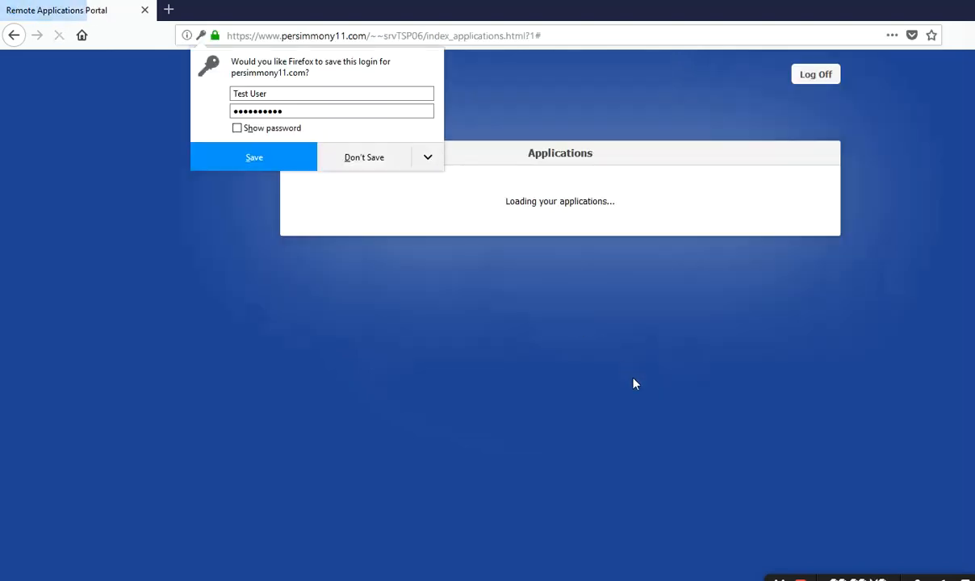
- Decline Firefox's offer to save the login
click(365, 157)
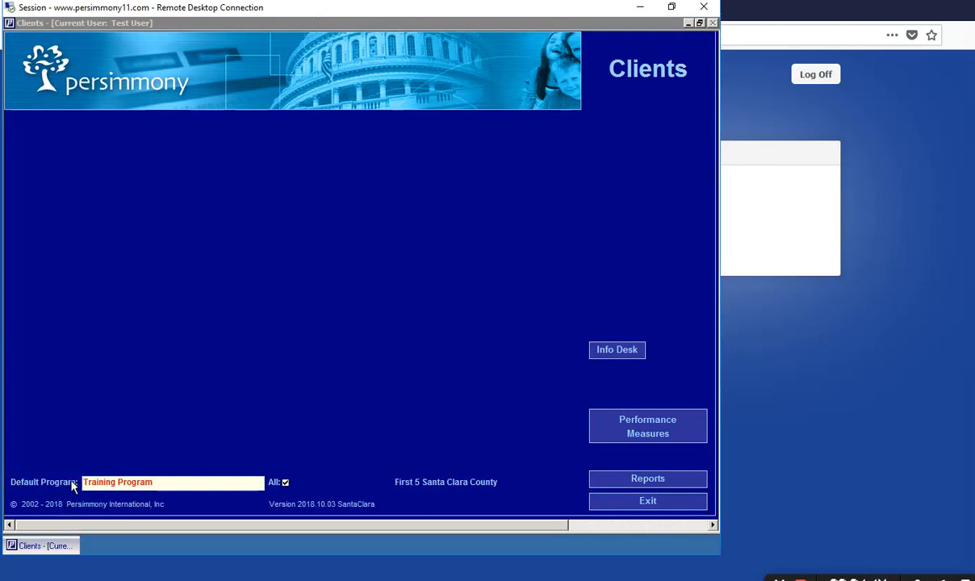
click(108, 481)
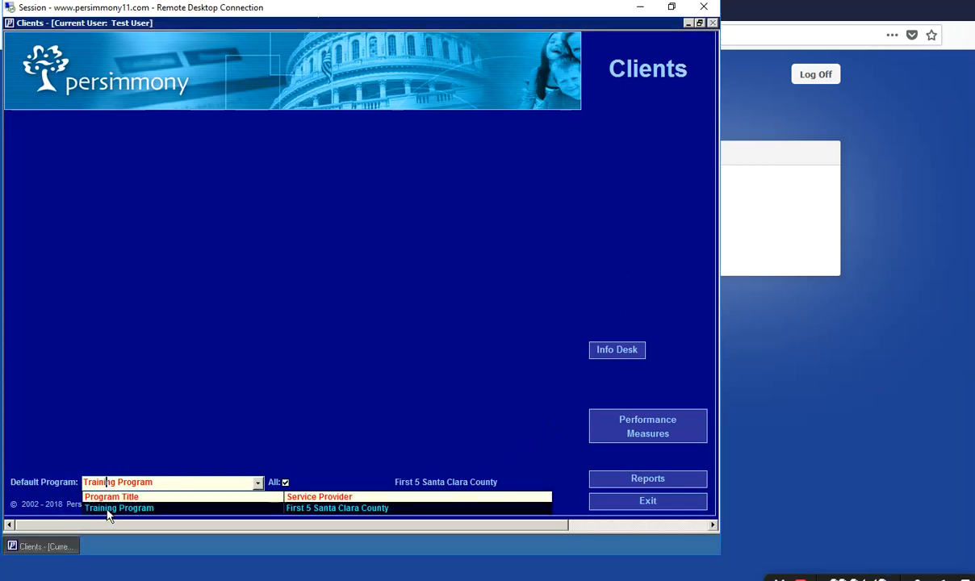
click(94, 507)
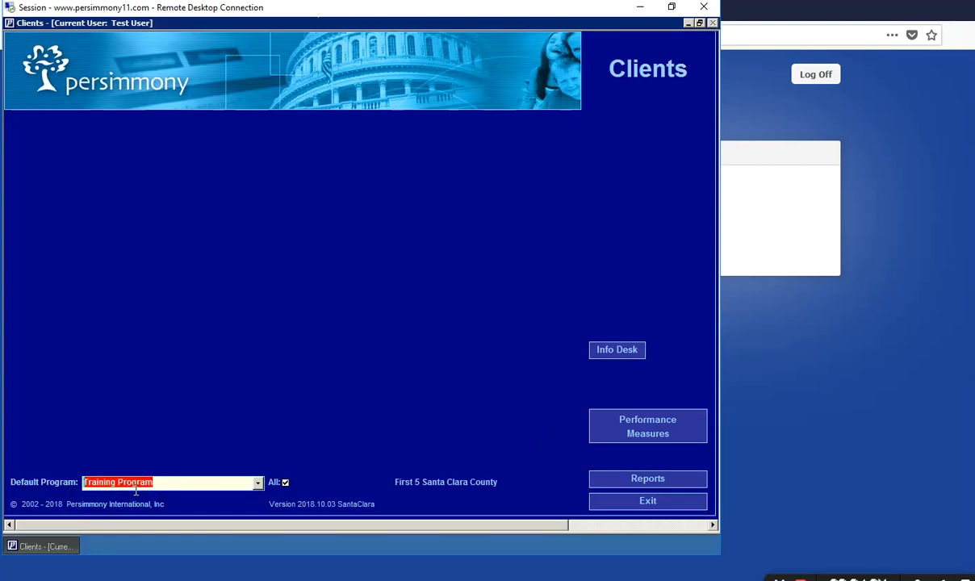
click(257, 482)
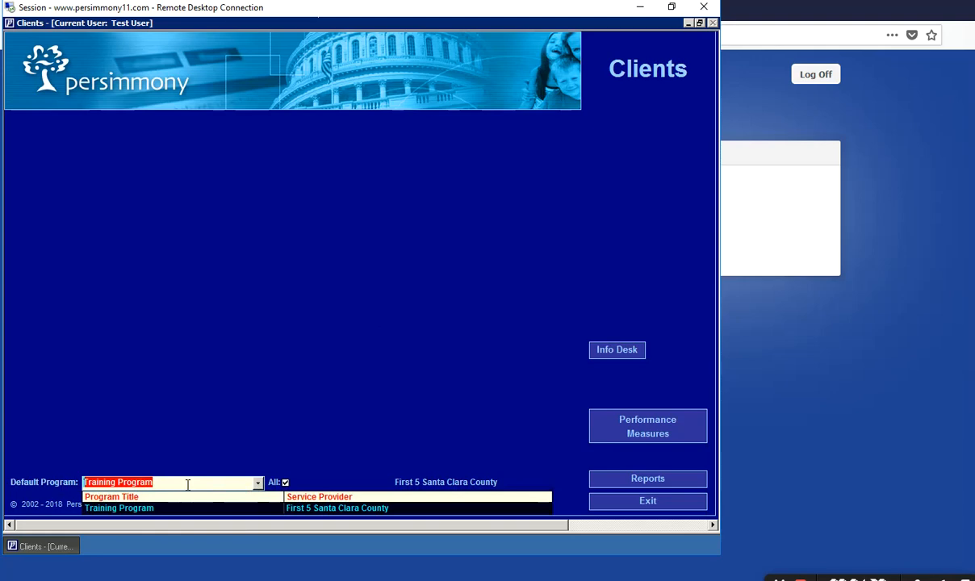
click(213, 466)
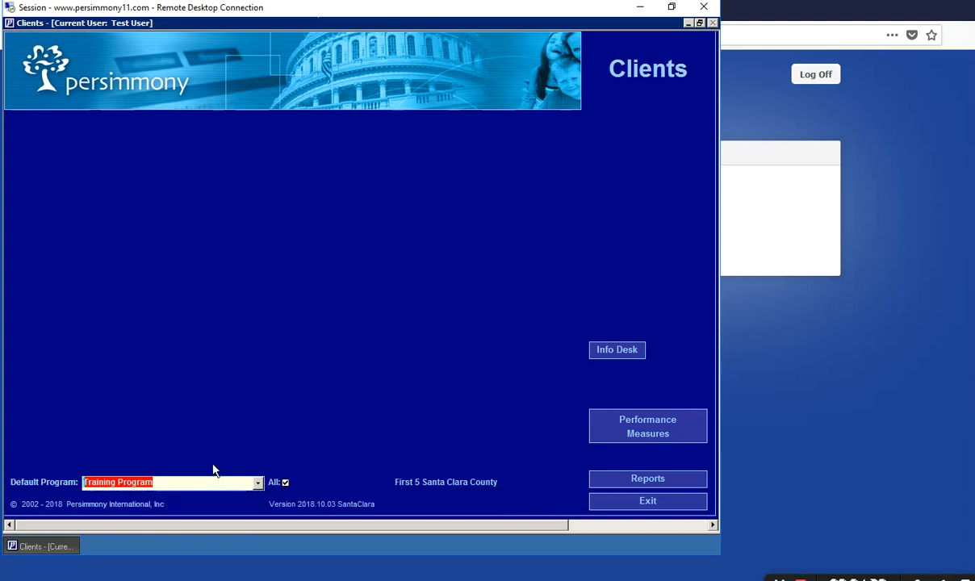
click(258, 483)
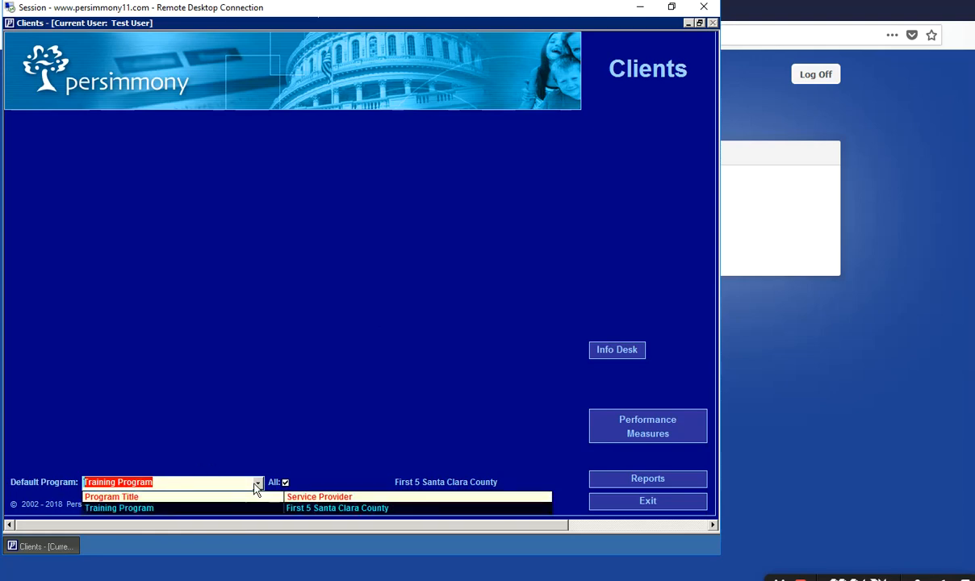
click(257, 484)
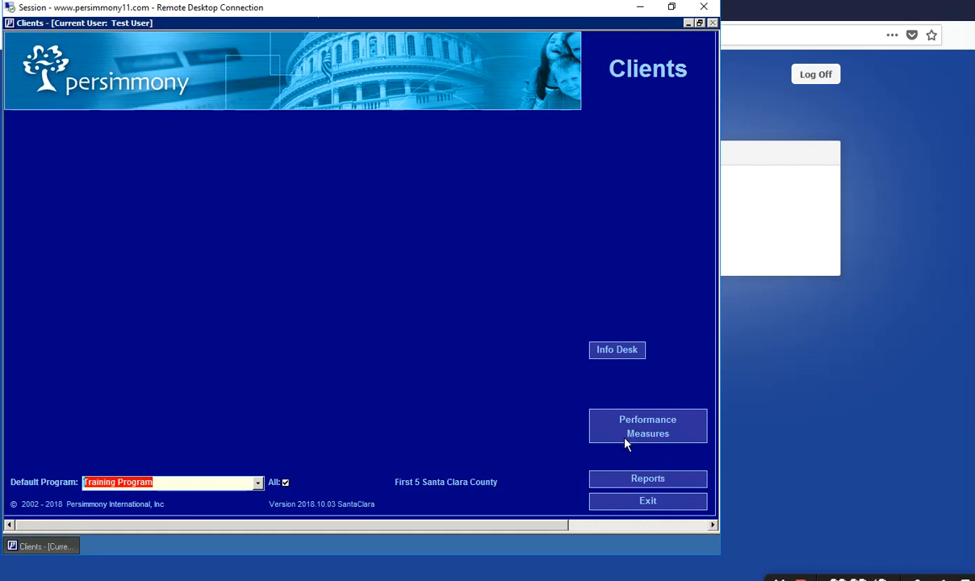
- Open Training Program's Performance Measures and select the 2074 Program Statistics Report (PSR) measure
click(663, 432)
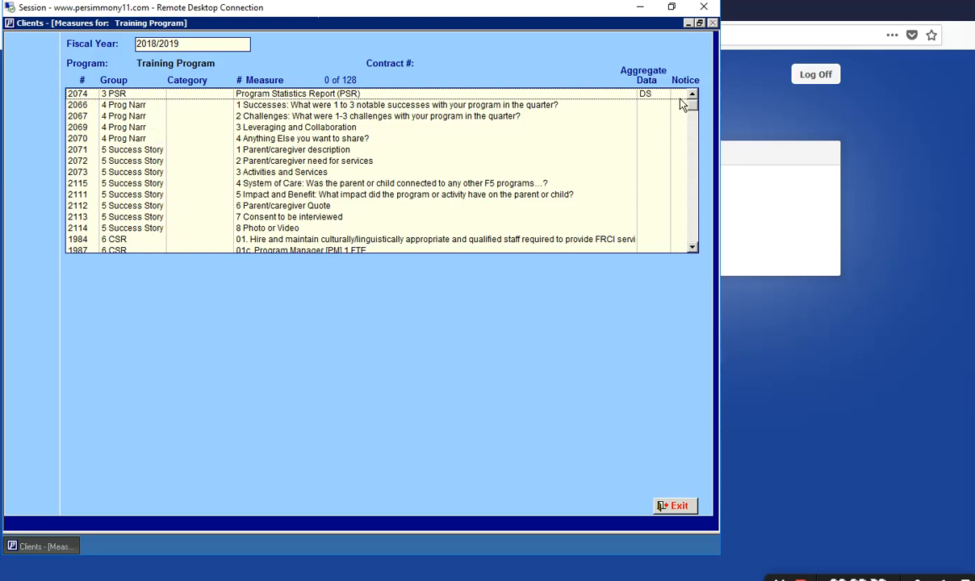
mouse_move(692, 101)
mouse_down()
mouse_move(693, 144)
mouse_move(692, 93)
mouse_up()
click(124, 97)
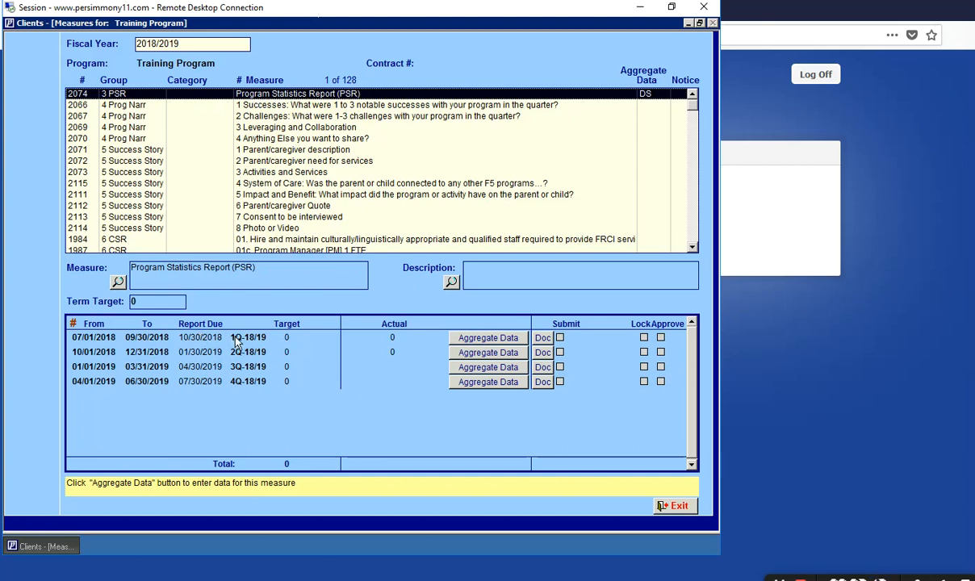
- Create a new Manual PSR entry for 1Q-18/19 dated 10/20/2018, described 'PSR Quarter 1'
click(480, 339)
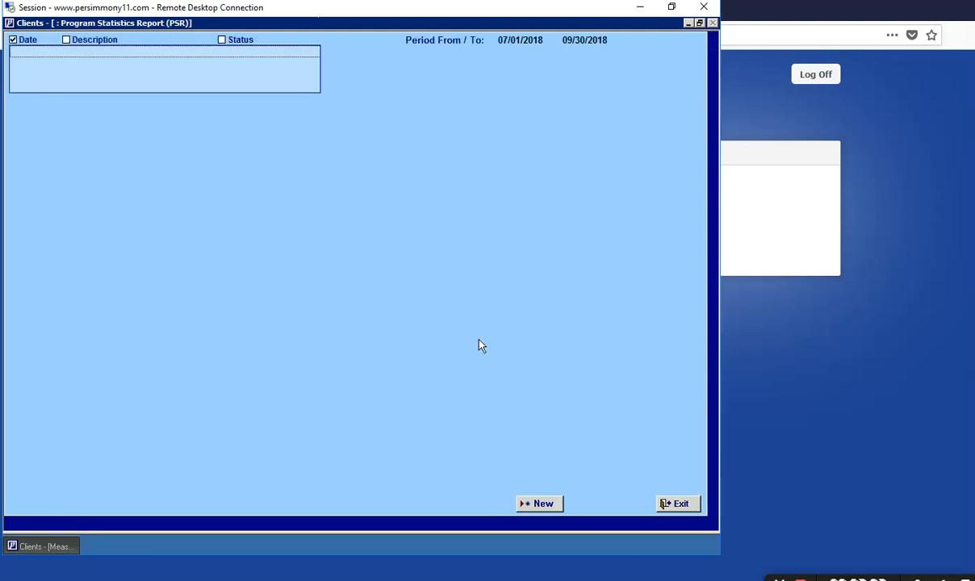
click(546, 505)
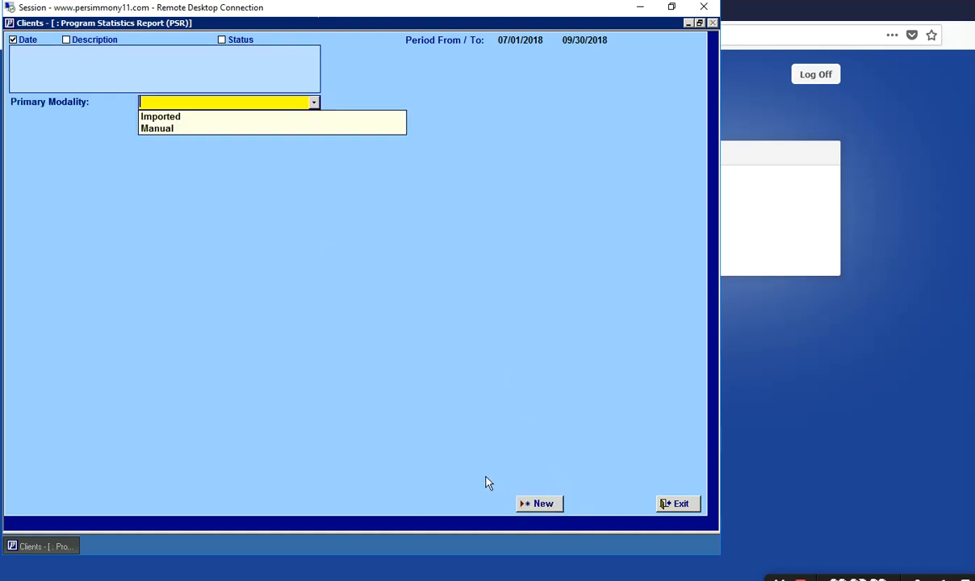
click(157, 131)
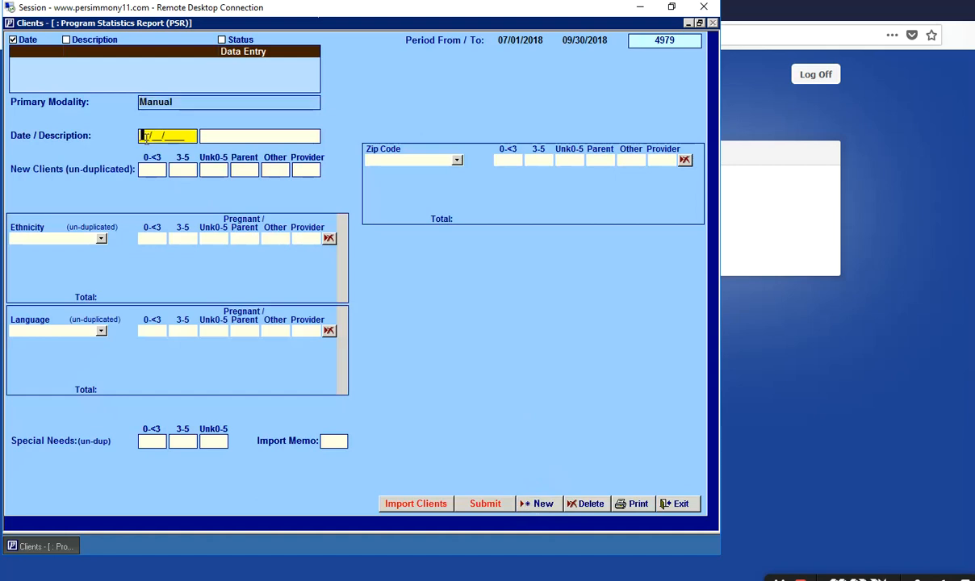
text(10202018)
key(Tab)
text(PSR )
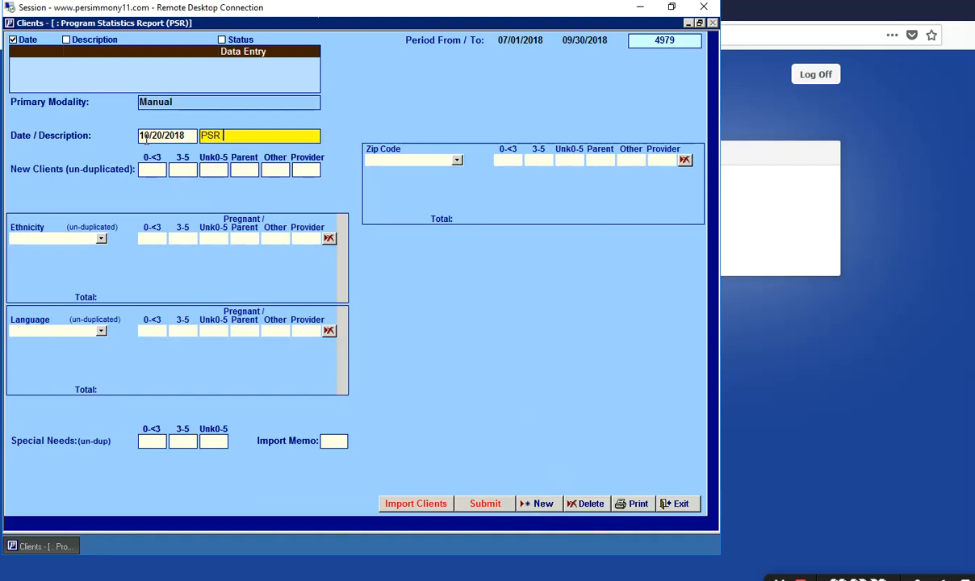
text(Quarter 1)
- Enter New Clients counts of 50 (0-<3), 50 (3-5) and 100 Parent
click(153, 170)
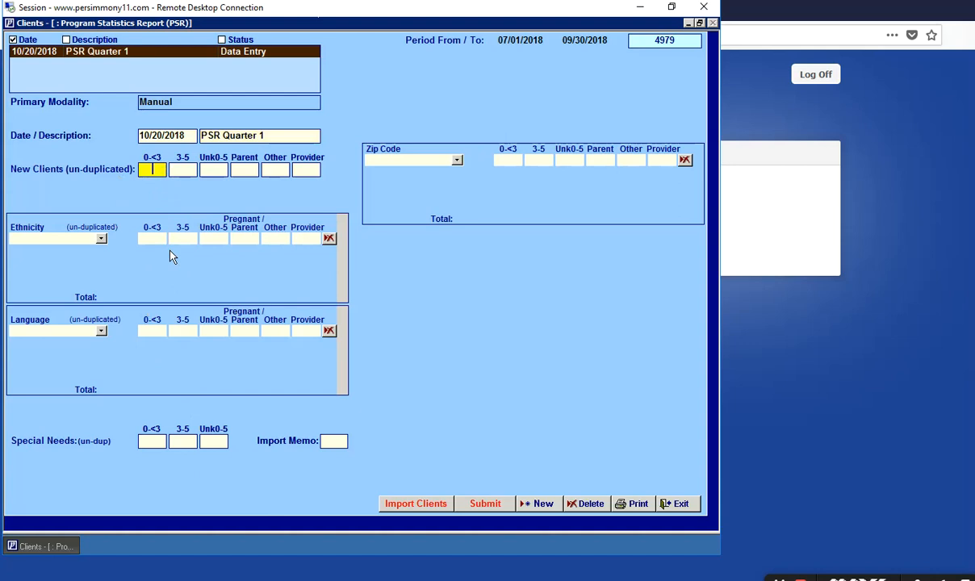
text(50)
key(Tab)
text(50)
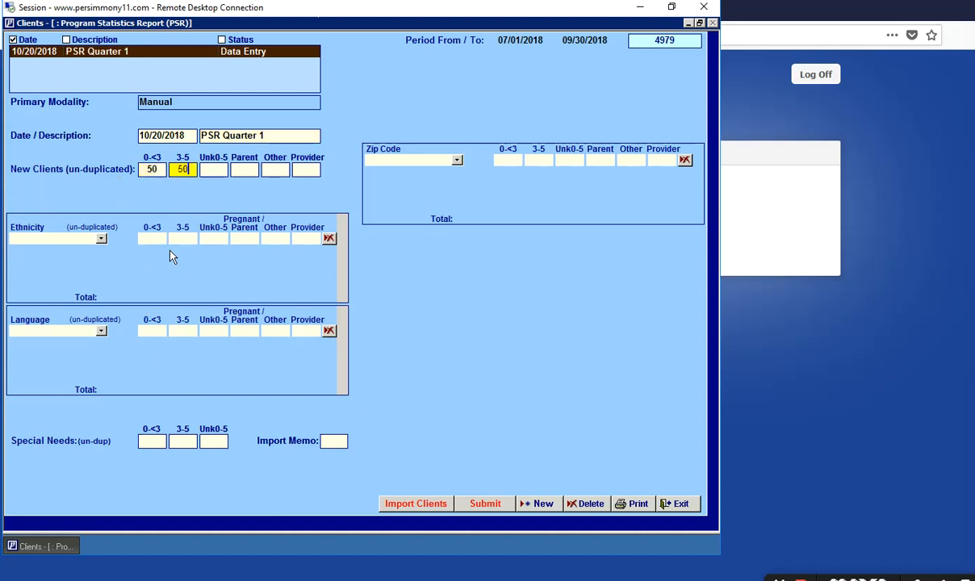
key(Tab)
key(Tab)
text(100)
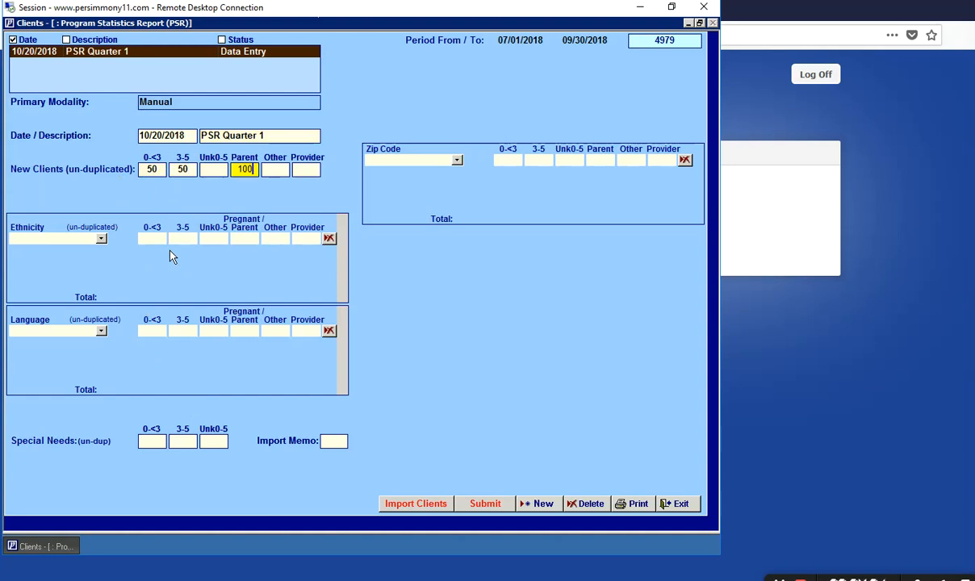
- Set the three ethnicity rows to Hispanic/Latino, Non-Hispanic White and Vietnamese
click(101, 237)
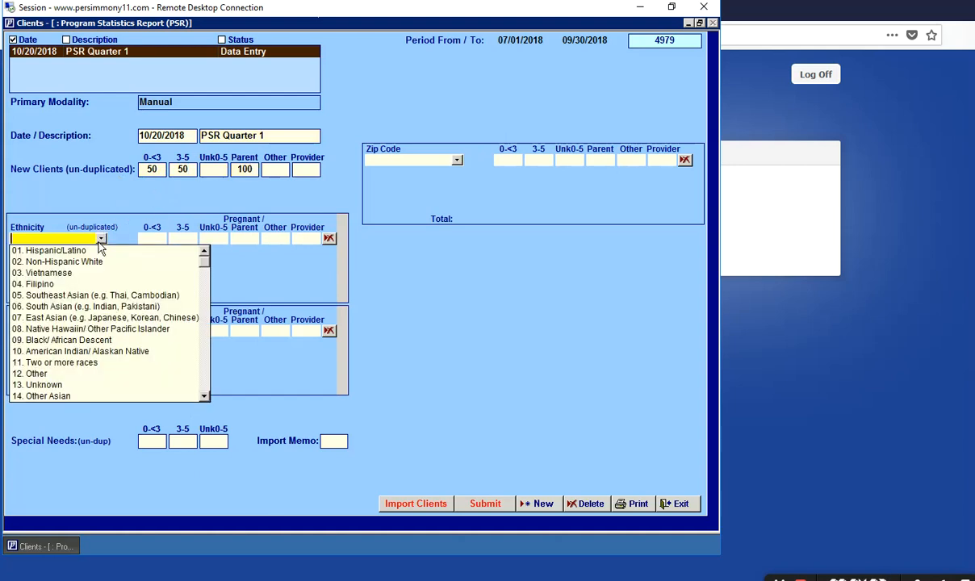
click(95, 252)
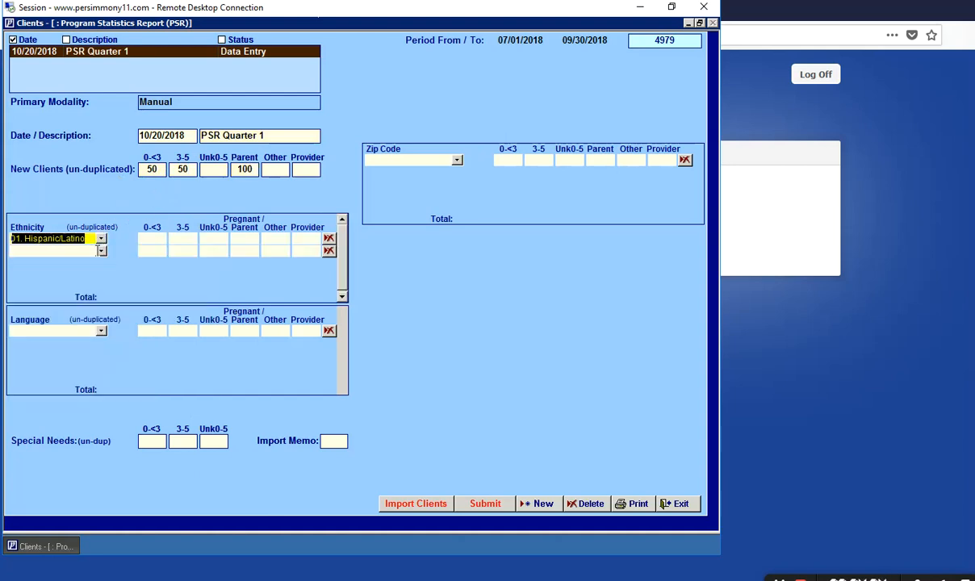
click(101, 250)
click(101, 274)
click(101, 263)
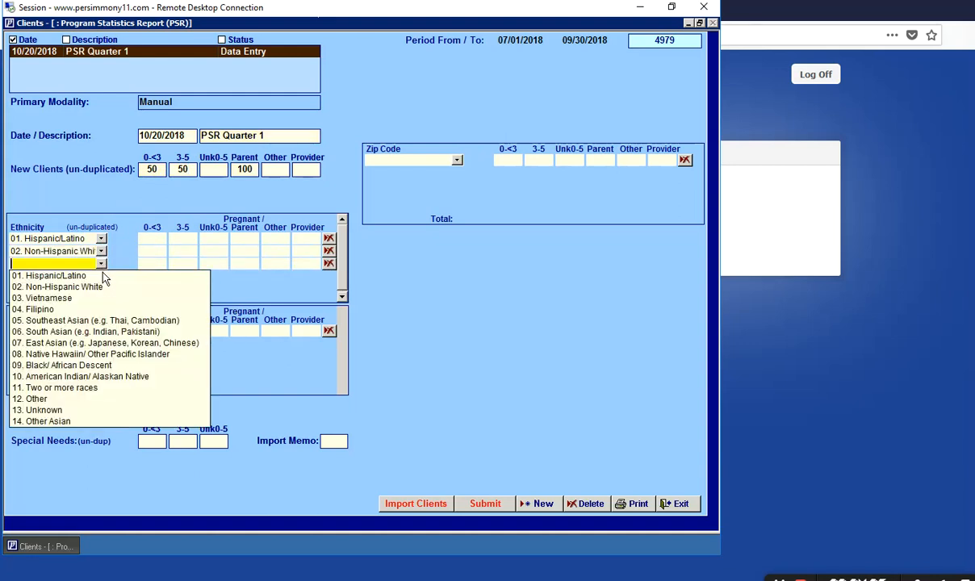
click(101, 299)
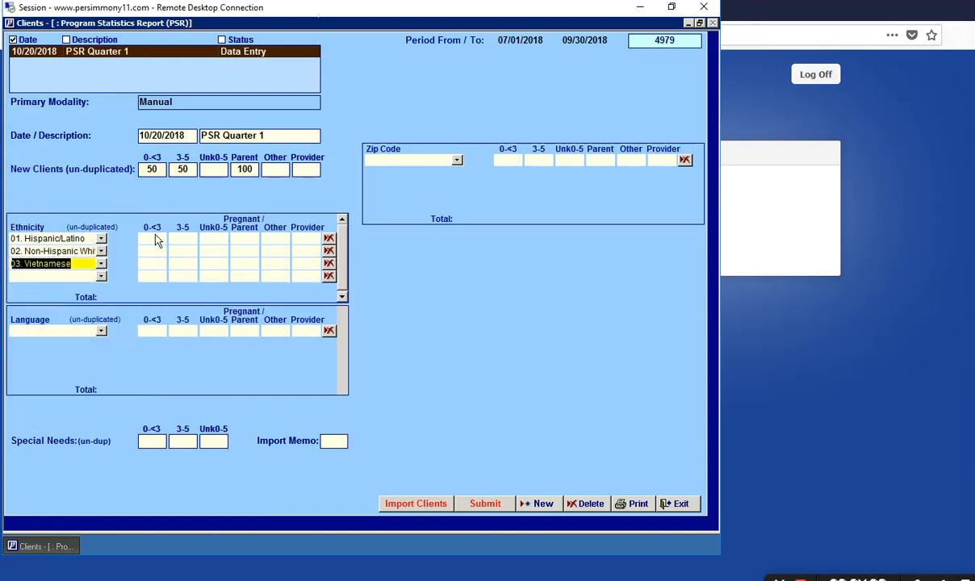
- Enter ethnicity counts: Hispanic/Latino 20, 20, 20 and Non-Hispanic White 20, 20, 10
click(154, 238)
text(20)
key(Tab)
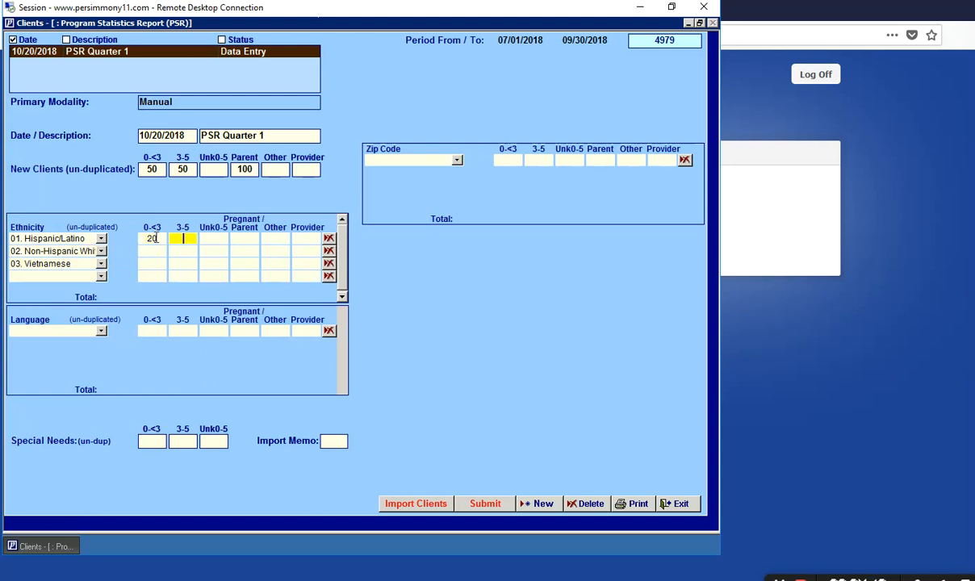
text(20)
key(Tab)
key(Tab)
text(20)
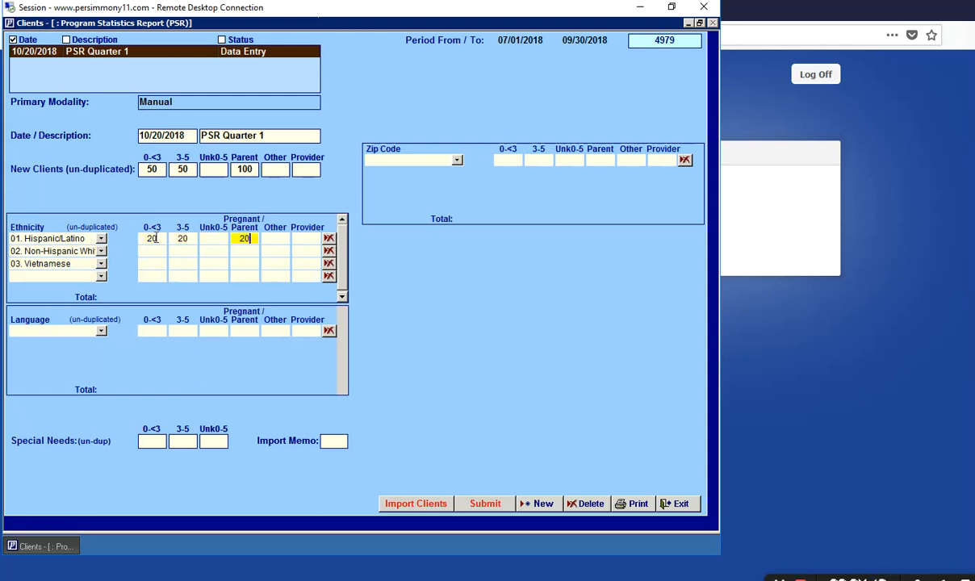
click(153, 251)
text(20)
key(Tab)
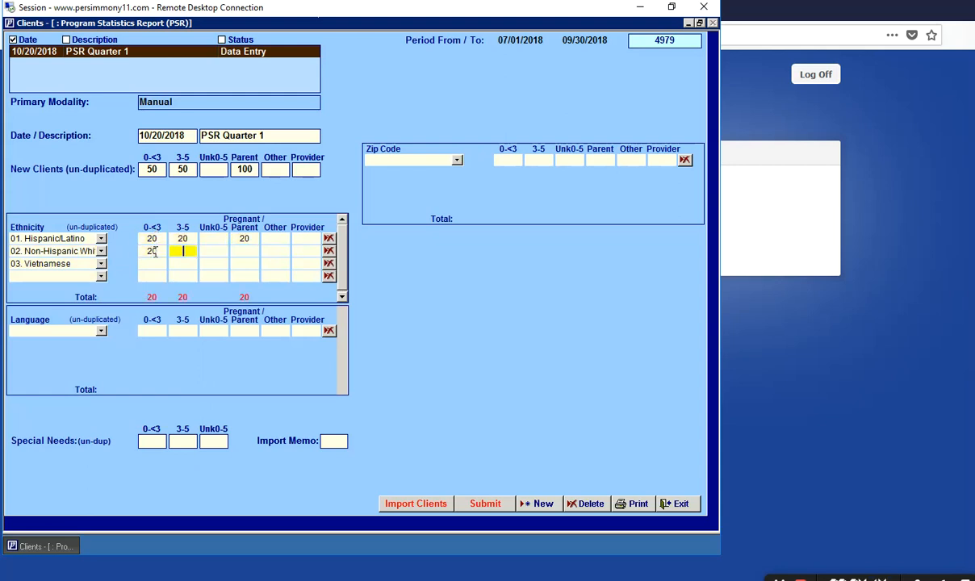
text(20)
key(Tab)
key(Tab)
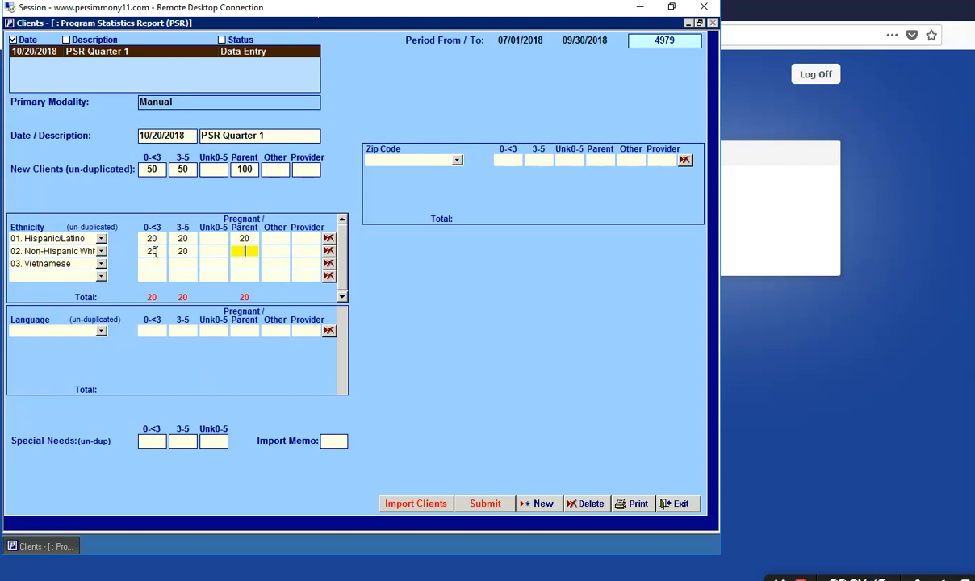
text(10)
- Enter Vietnamese counts 10, 10 and 70, bringing ethnicity totals to 50/50/100
click(154, 264)
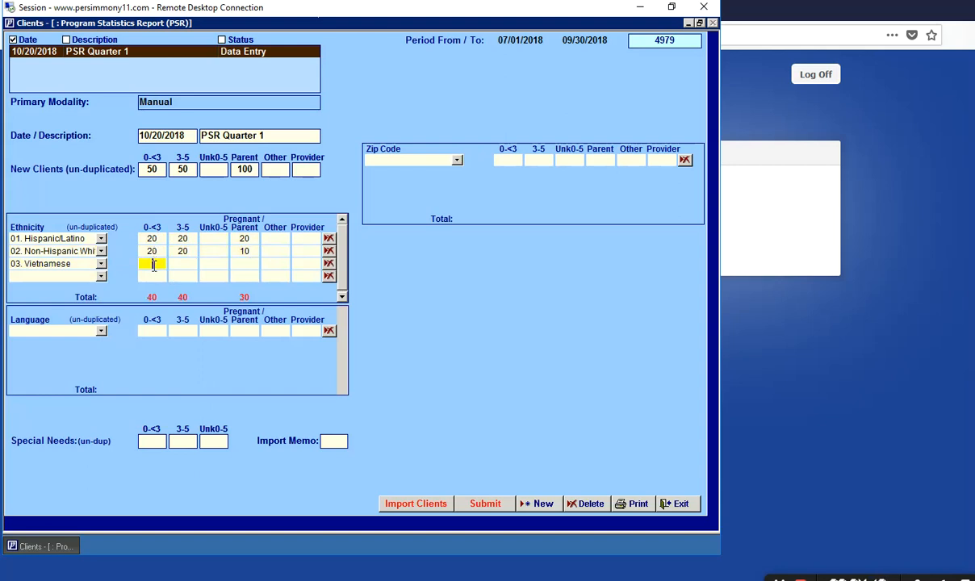
text(10)
key(Tab)
text(10)
key(Tab)
key(Tab)
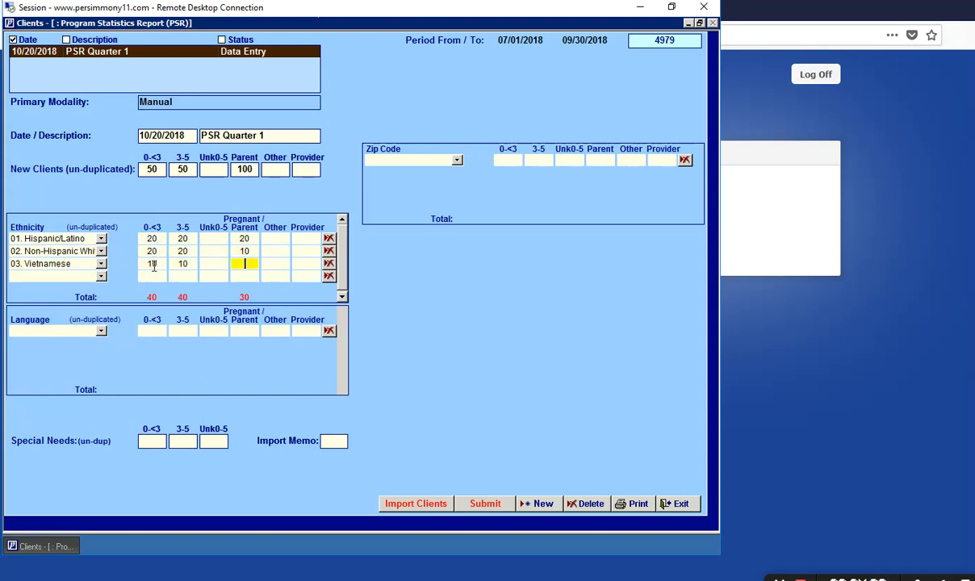
text(70)
click(179, 251)
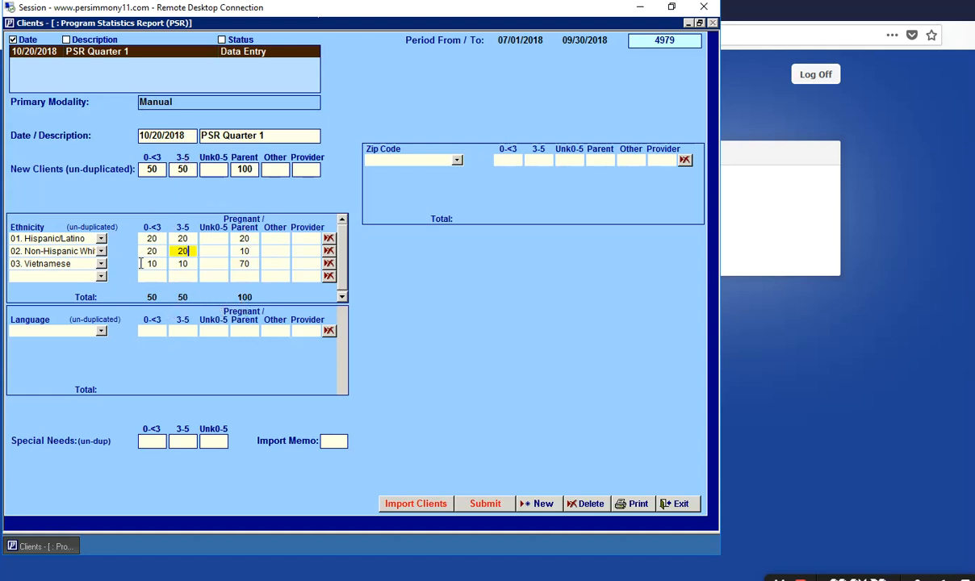
click(101, 331)
- Add a 01. English language row with 0-<3, 3-5 and Parent counts of 50, 50 and 100
click(96, 345)
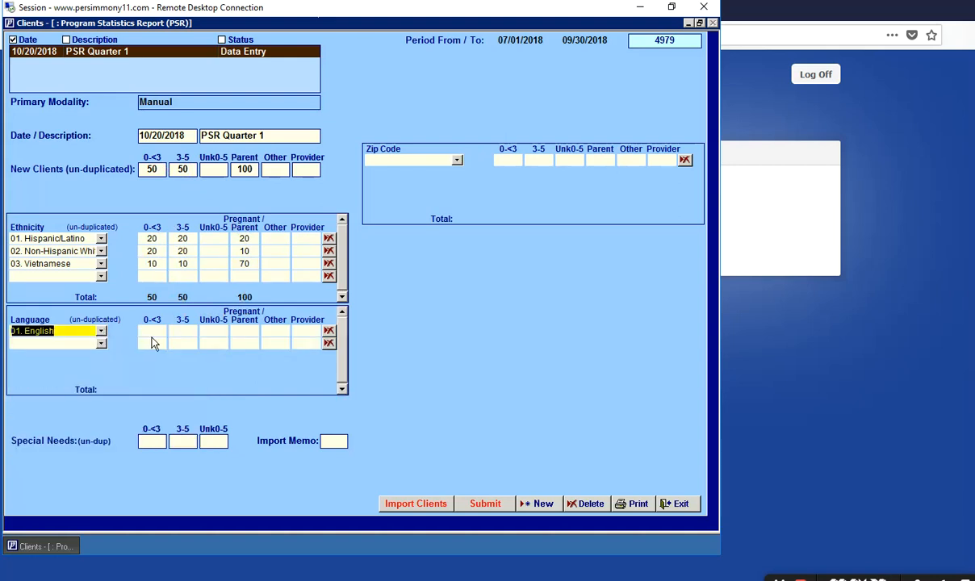
click(150, 331)
text(40)
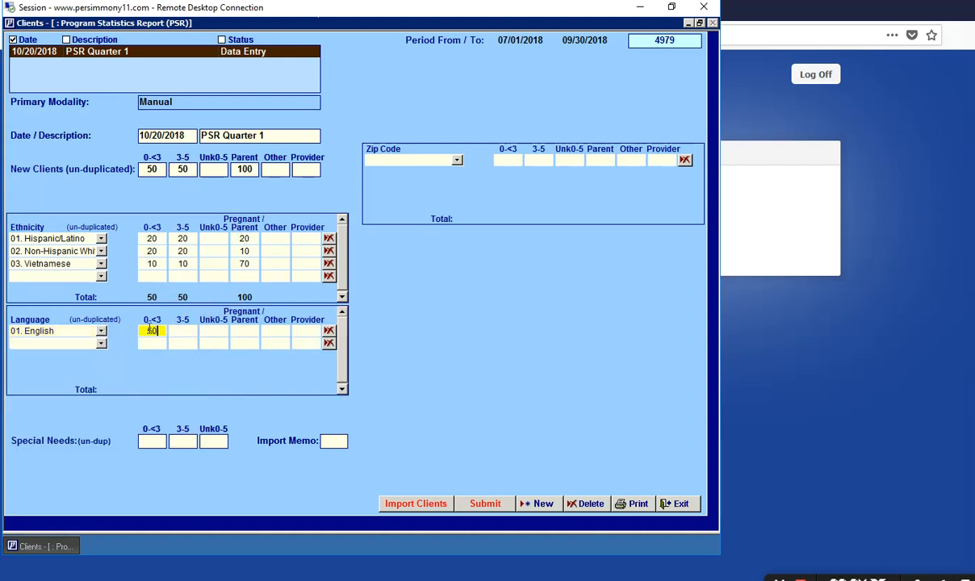
key(Tab)
text(50)
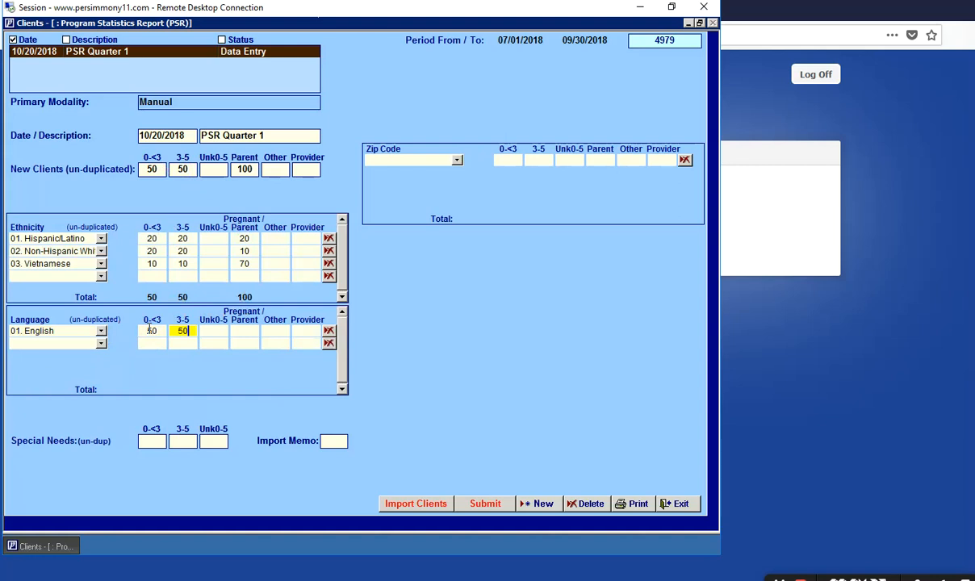
key(Tab)
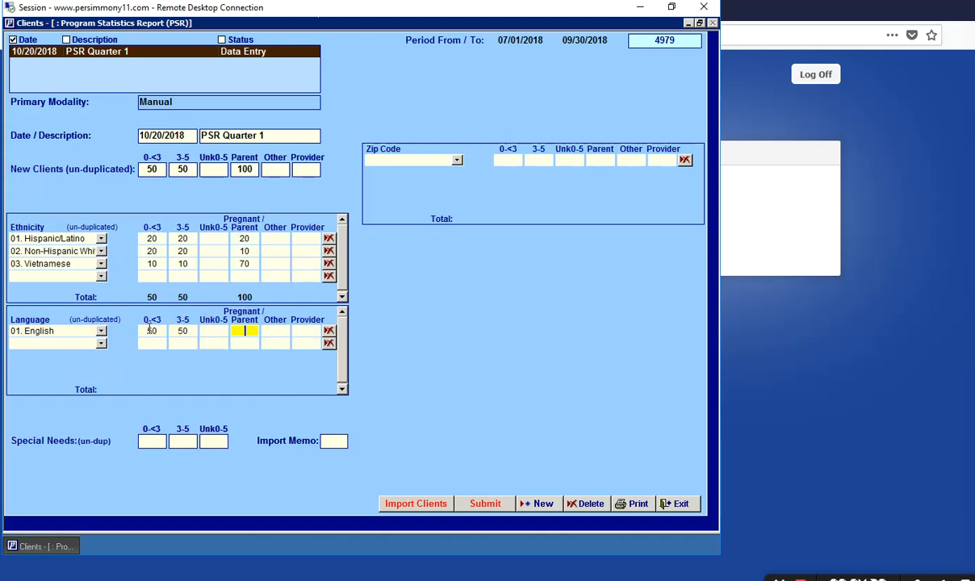
text(100)
- Pick zip codes 94086, 95002 and 95023, dismissing the duplicate 95002 warning
click(457, 160)
click(449, 187)
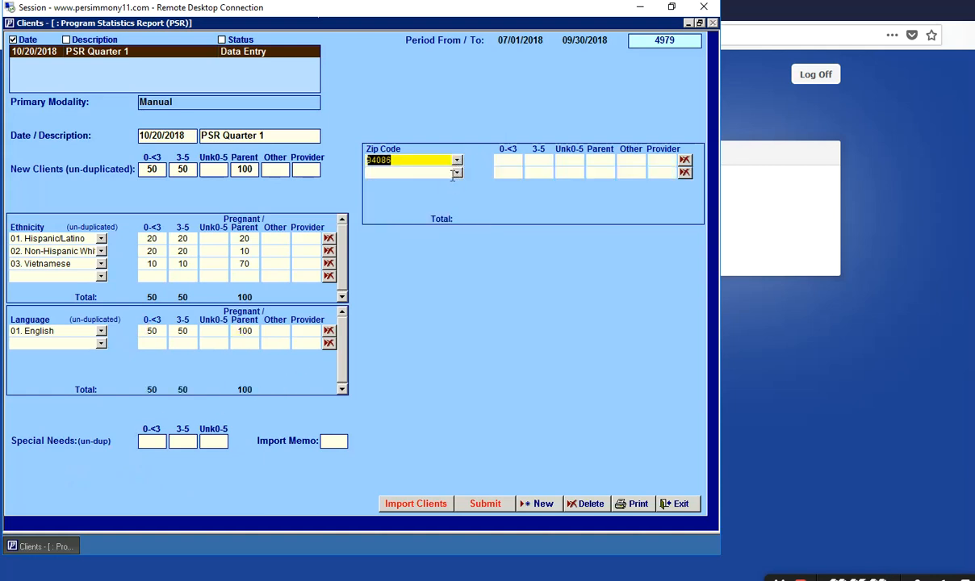
click(457, 173)
click(428, 296)
click(457, 184)
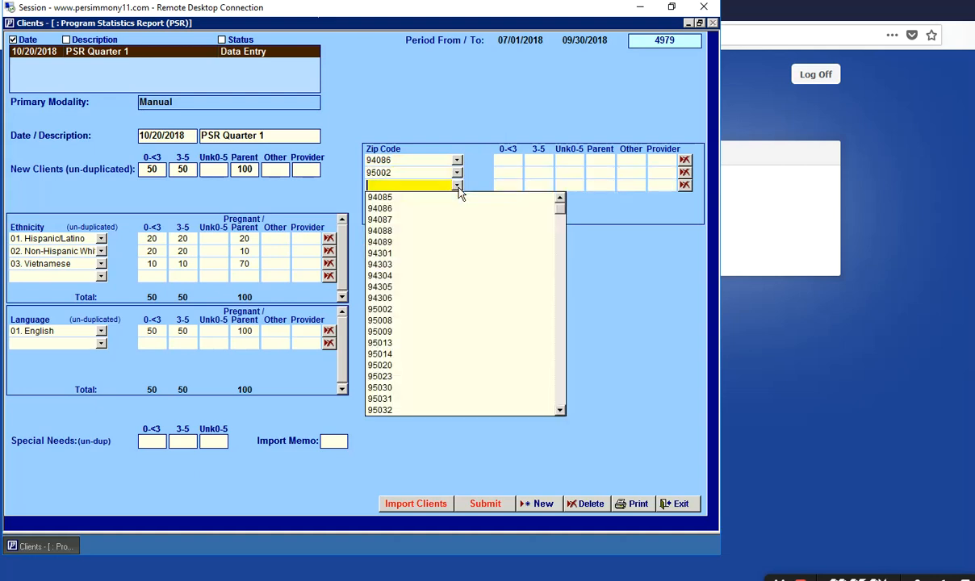
click(446, 378)
click(456, 198)
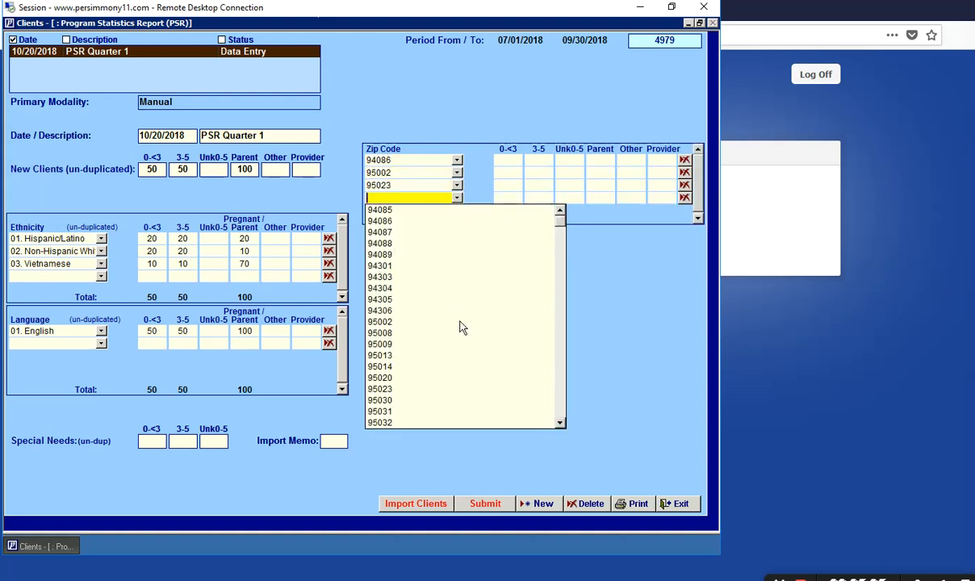
click(436, 316)
click(416, 324)
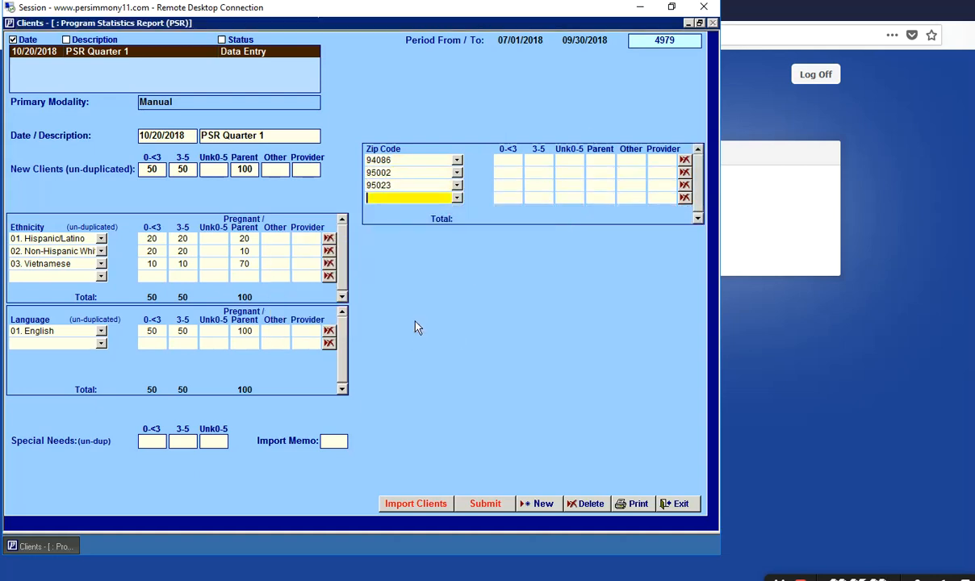
- Enter zip code Parent counts of 80, 1 and 19 for 94086, 95002 and 95023
click(594, 160)
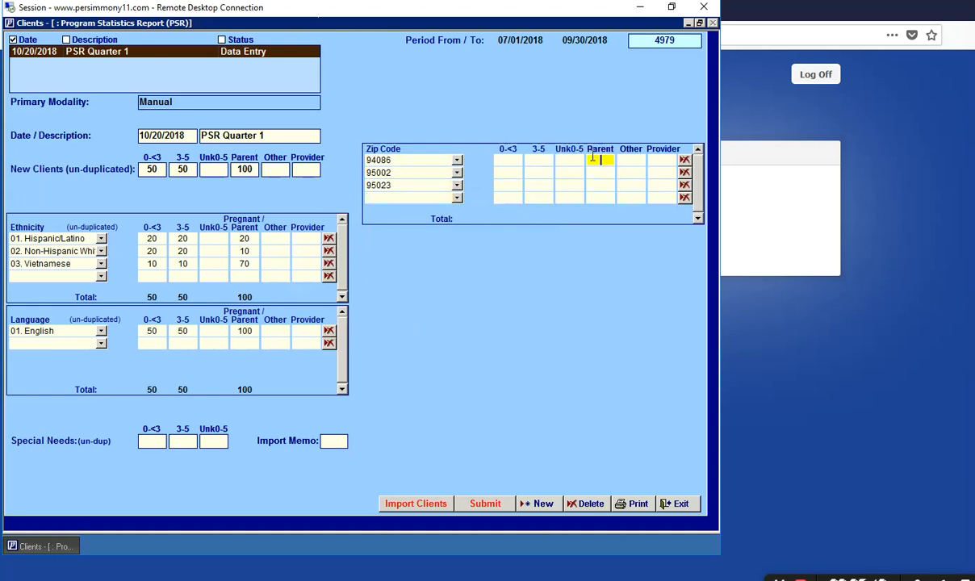
text(80)
click(599, 173)
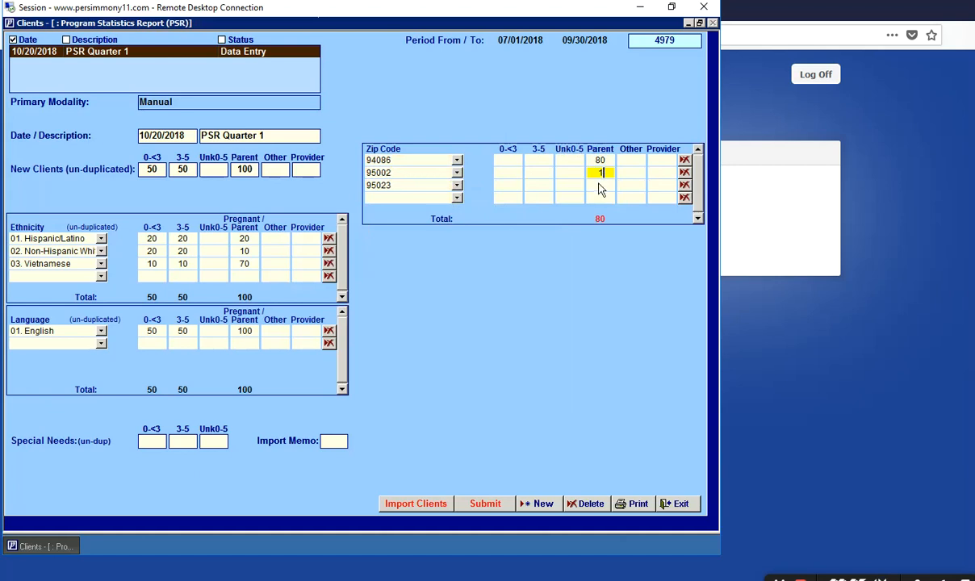
click(599, 186)
text(19)
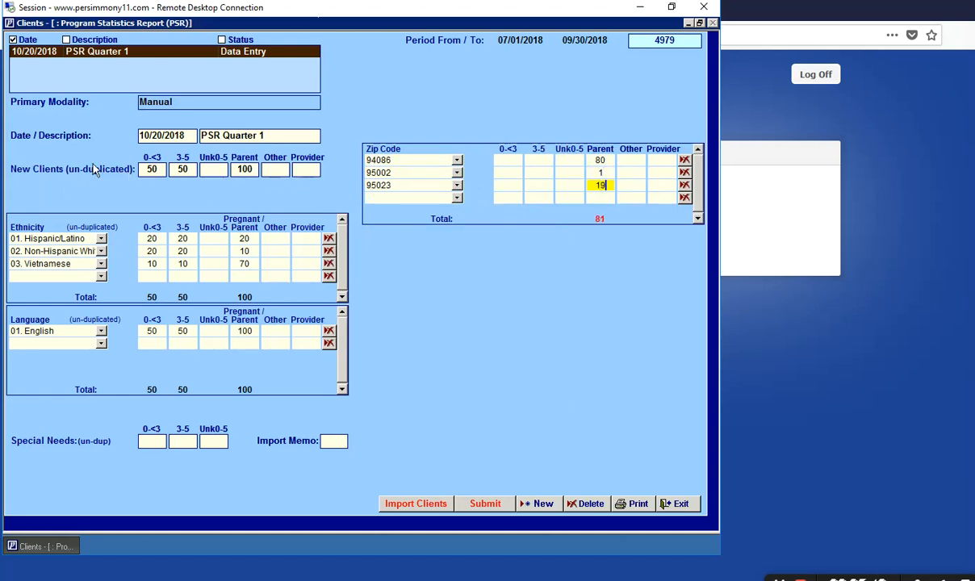
click(509, 200)
- Give zip code 94086 counts of 50 for both 0-<3 and 3-5
click(512, 161)
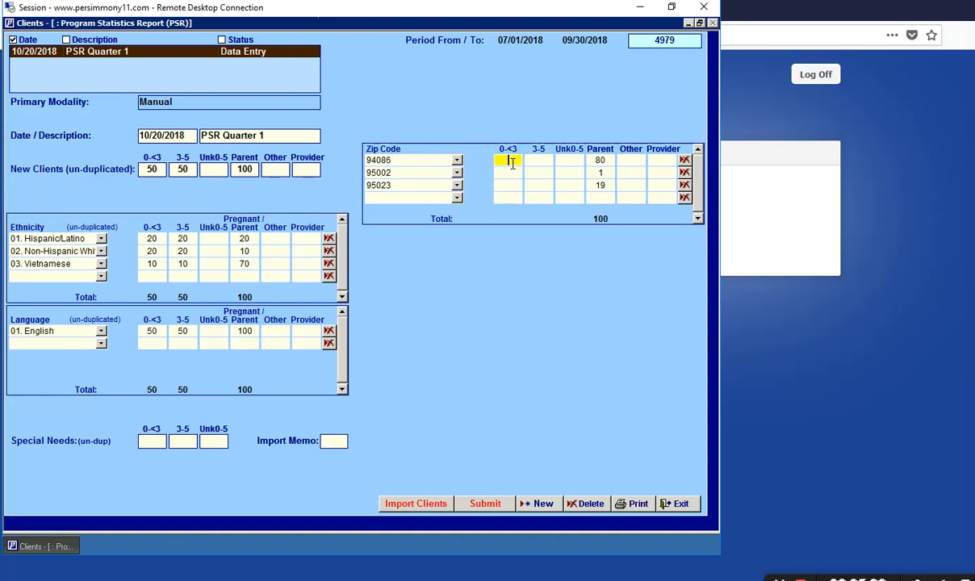
text(50)
click(535, 161)
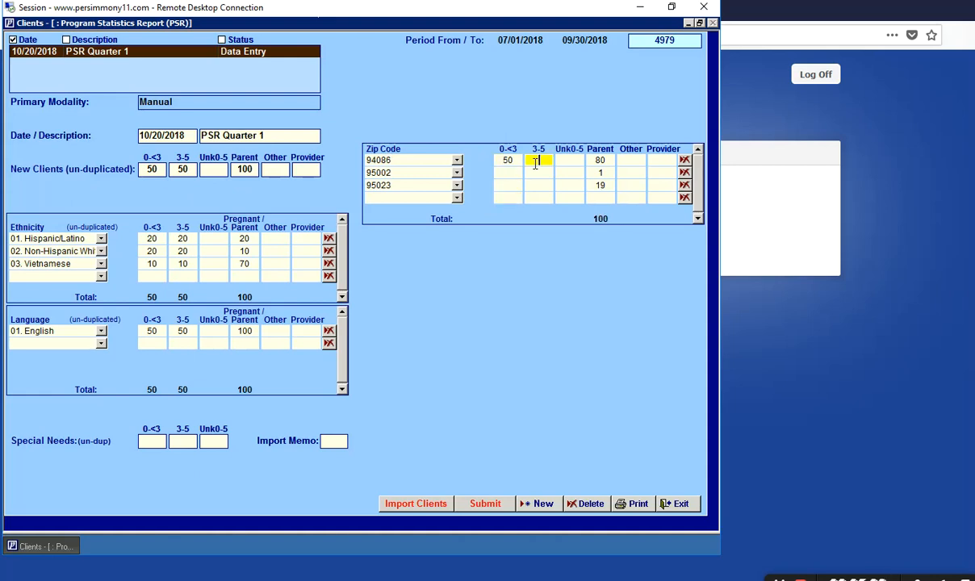
text(50)
click(537, 185)
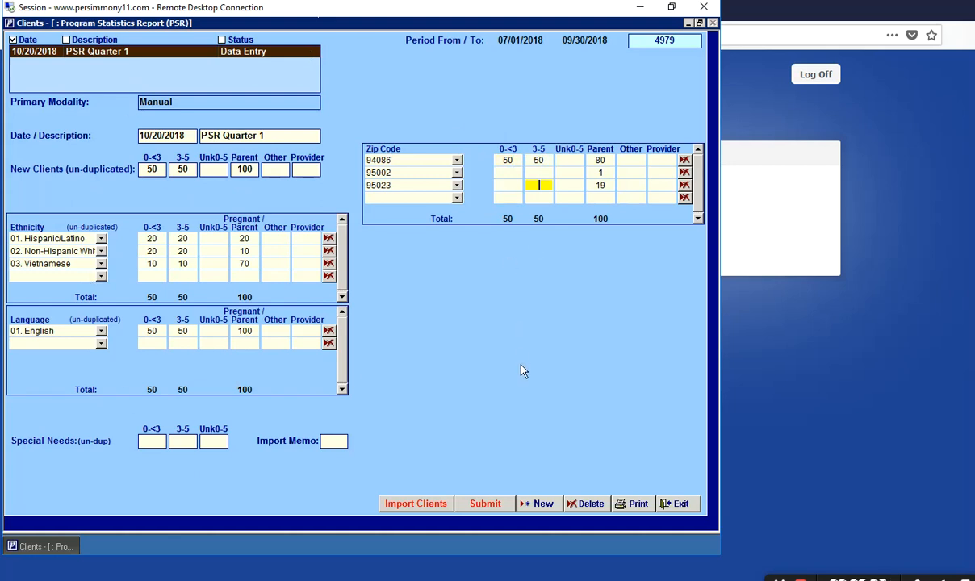
- Save the PSR, reopen PSR Quarter 1 to verify the counts, then return to measures
click(674, 503)
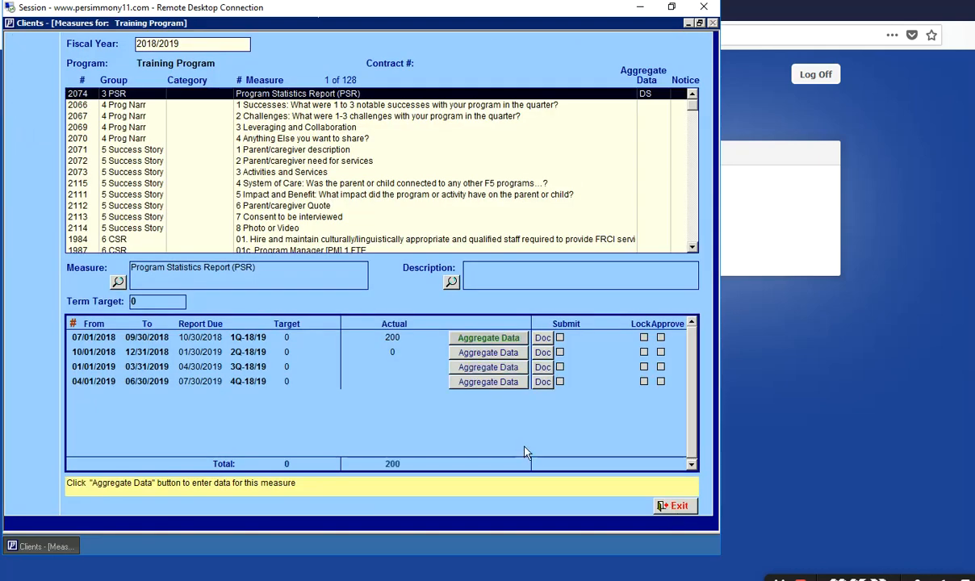
click(480, 345)
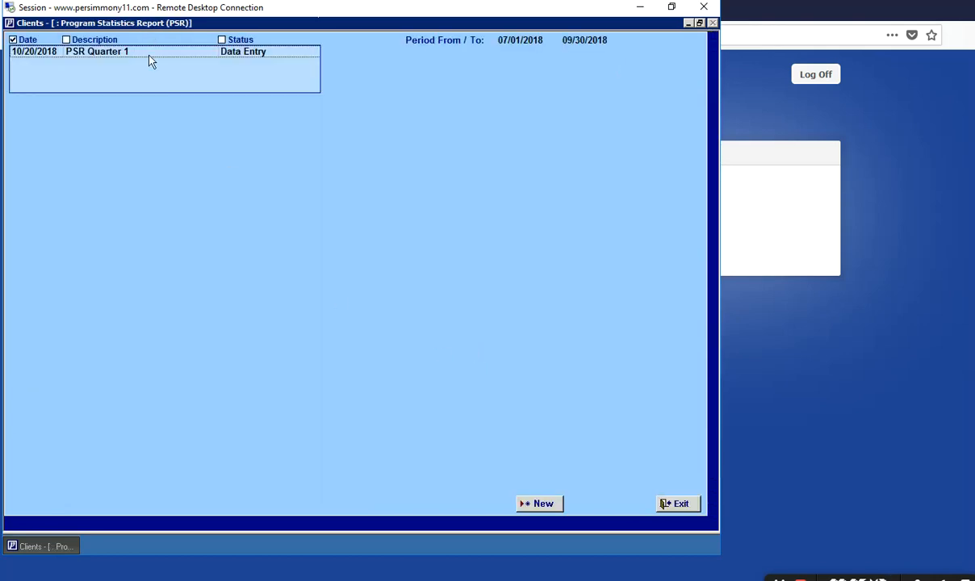
click(180, 56)
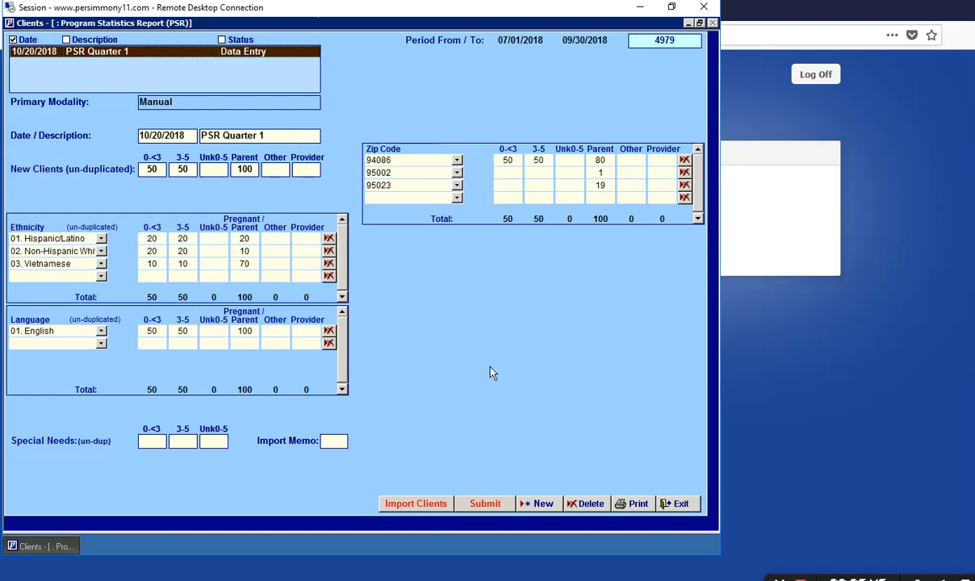
click(682, 505)
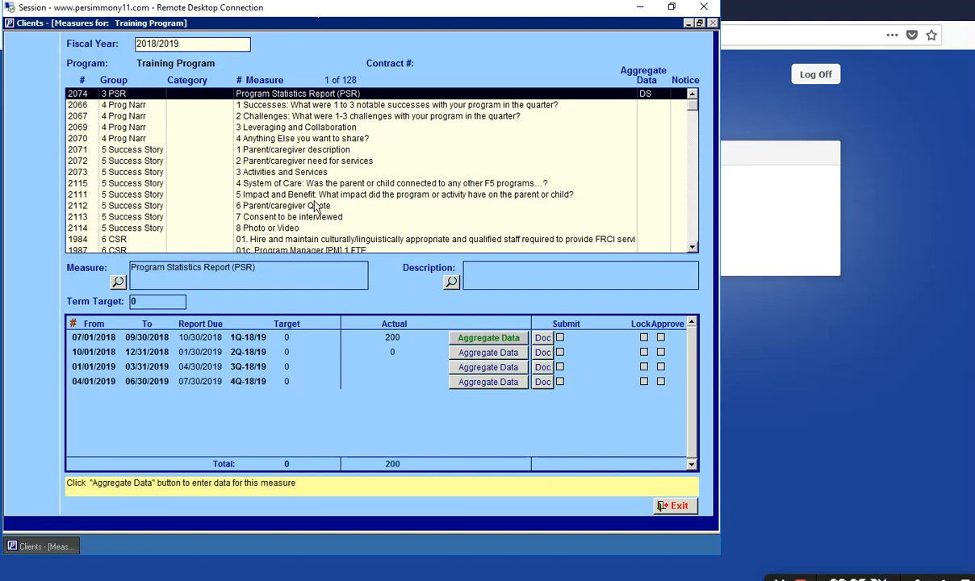
- Select the 2066 '1 Successes' narrative measure to list its quarterly periods
click(134, 105)
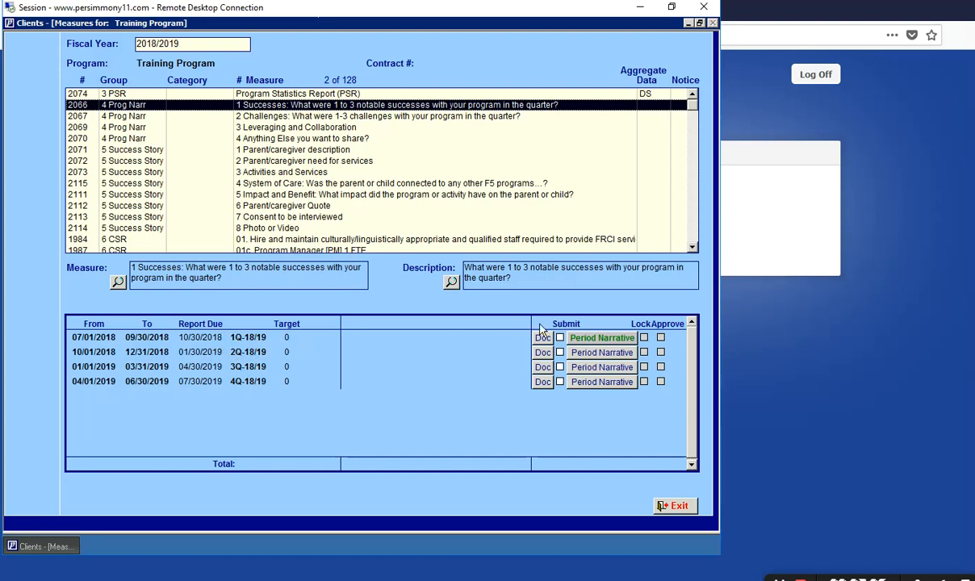
- Append 'type type type' to the end of the 1Q-18/19 Successes narrative, then exit it
click(601, 339)
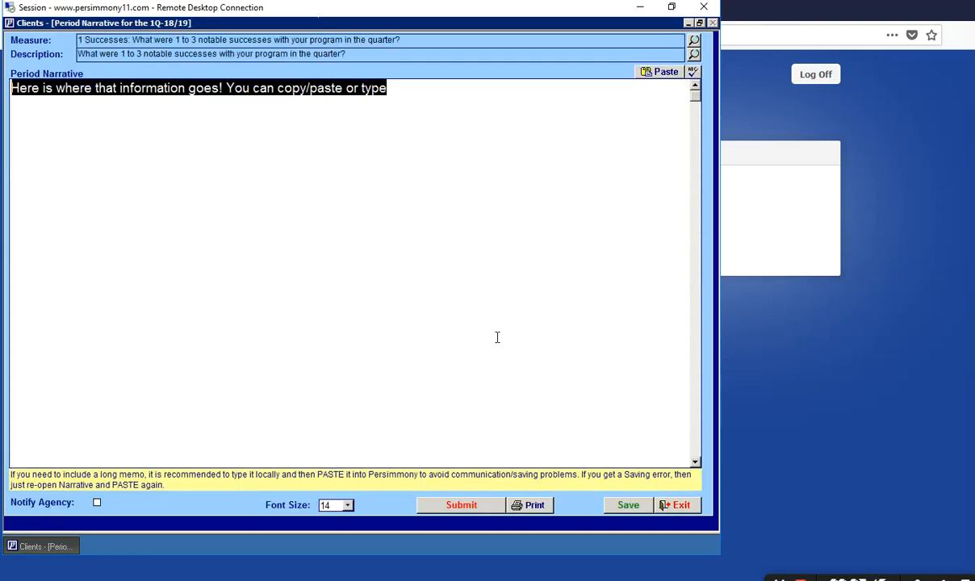
click(499, 147)
text(type t)
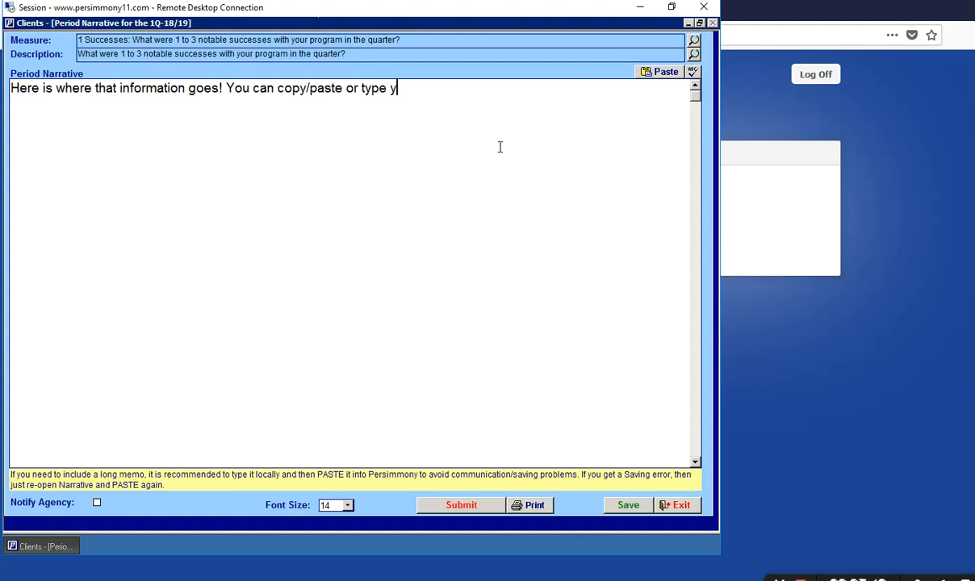
key(BackSpace)
key(BackSpace)
key(BackSpace)
key(BackSpace)
key(BackSpace)
key(BackSpace)
text(type type type)
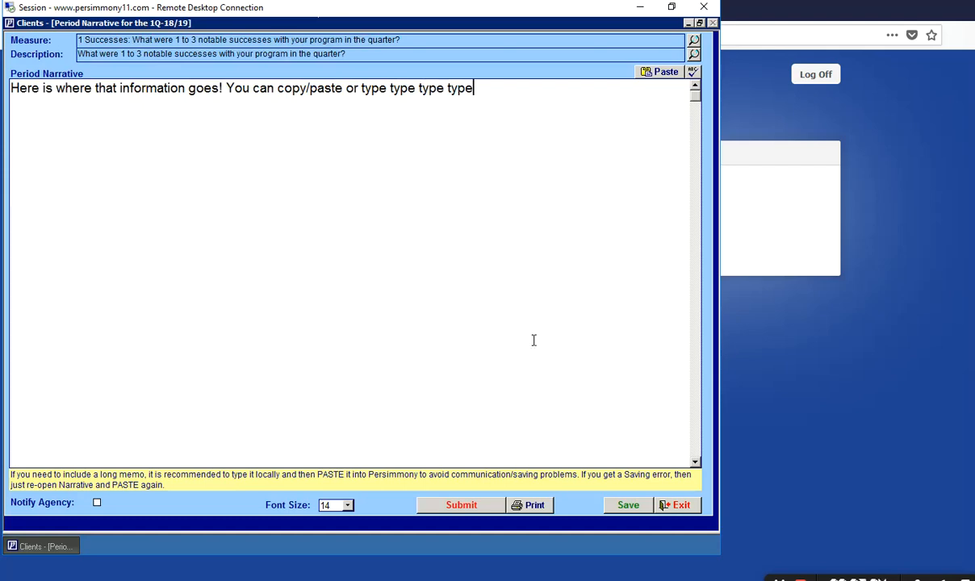
click(678, 505)
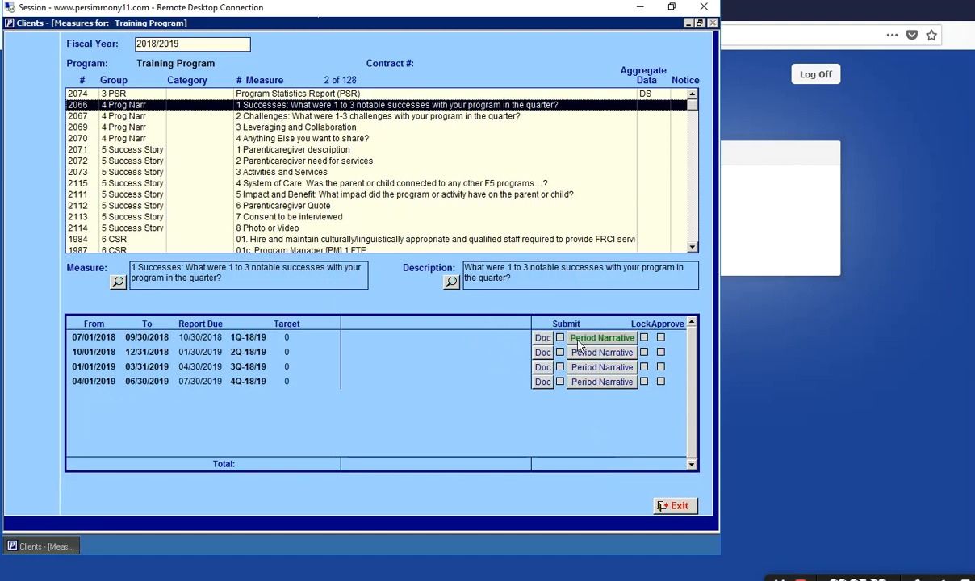
- For measure '2 Challenges', add 'type type' to its 1Q-18/19 narrative and exit back to the list
click(272, 117)
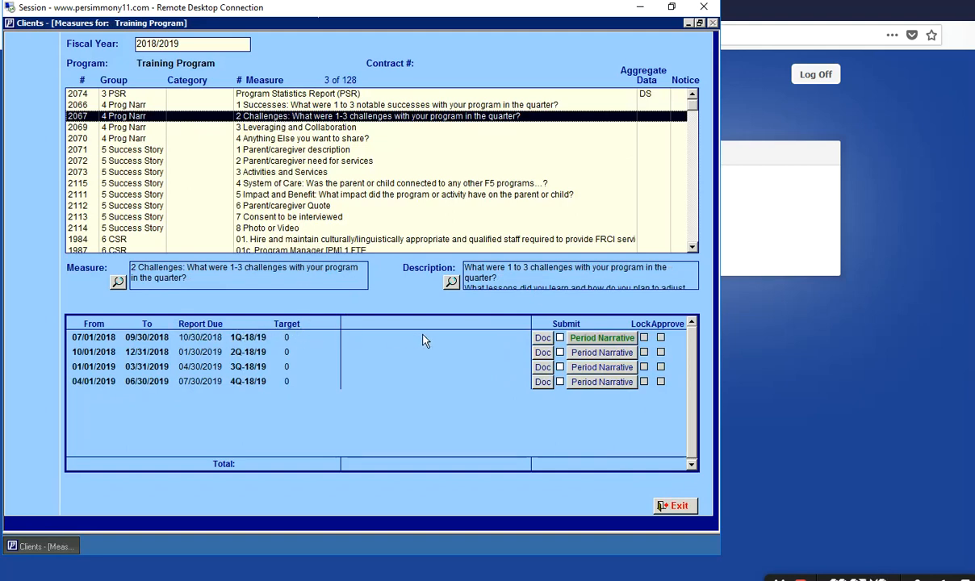
click(595, 338)
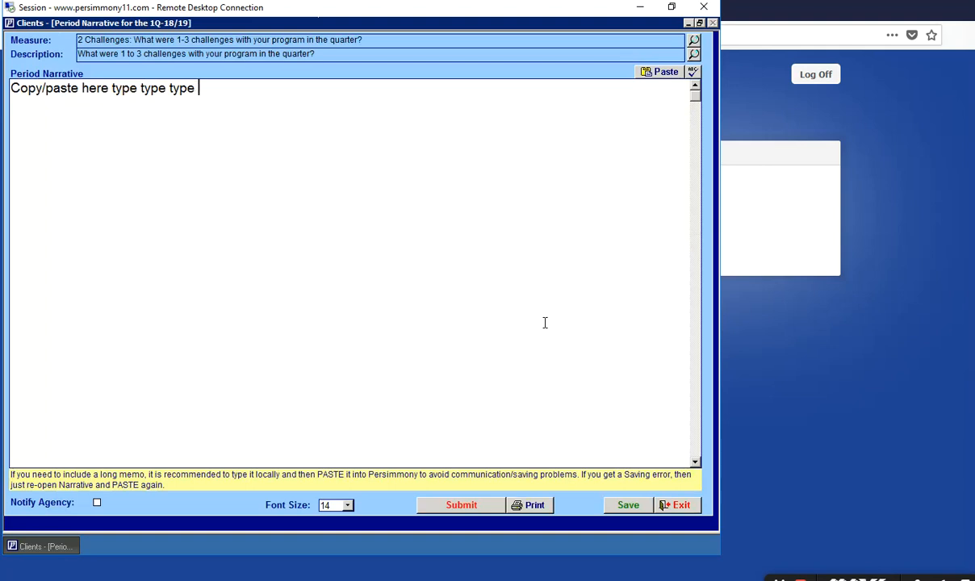
text(type type)
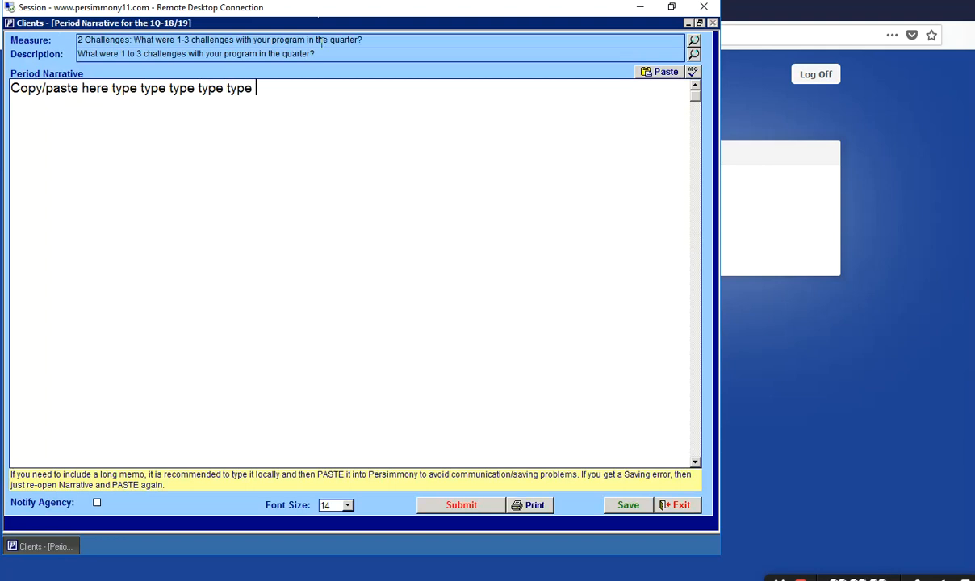
click(676, 505)
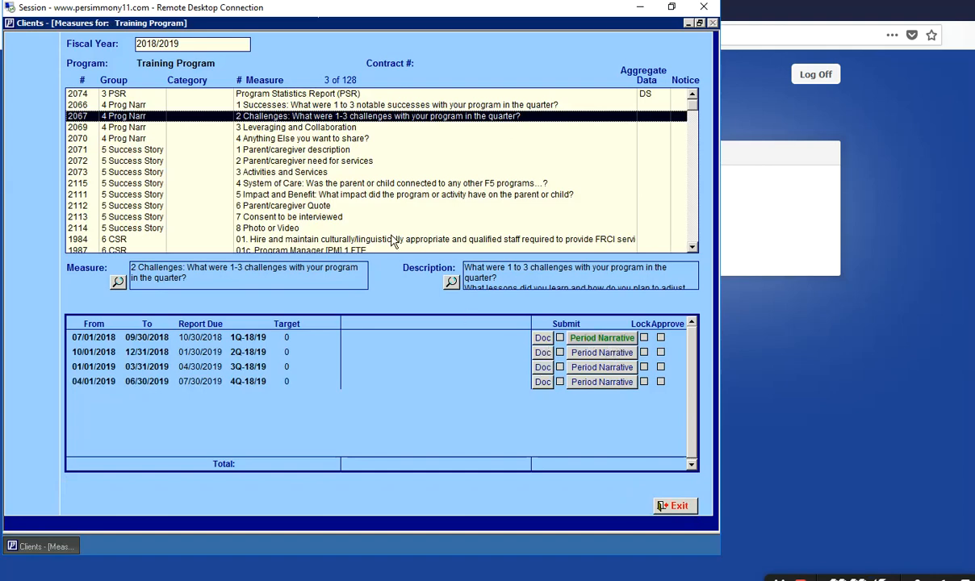
- Open and close the 1Q narrative for '3 Leveraging and Collaboration'
click(260, 129)
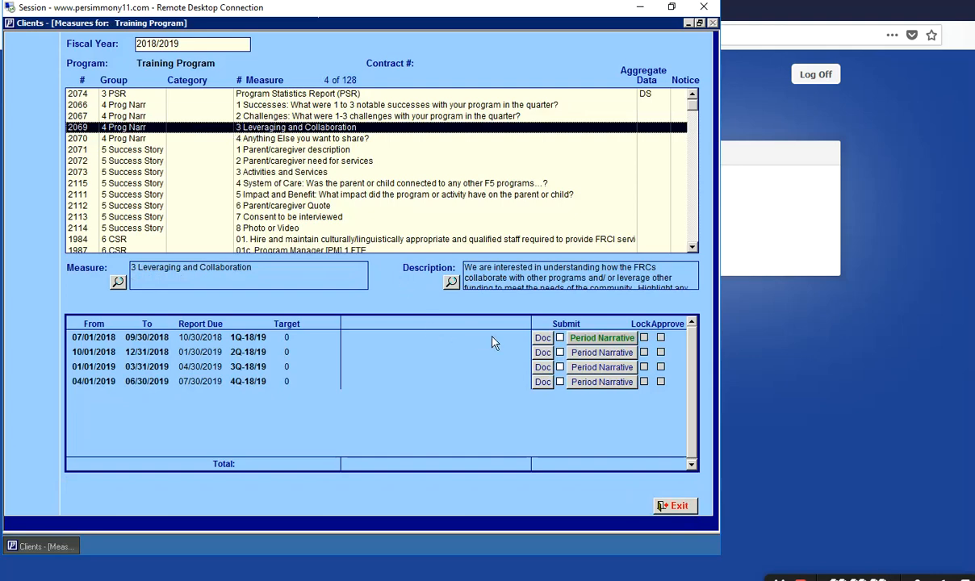
click(601, 338)
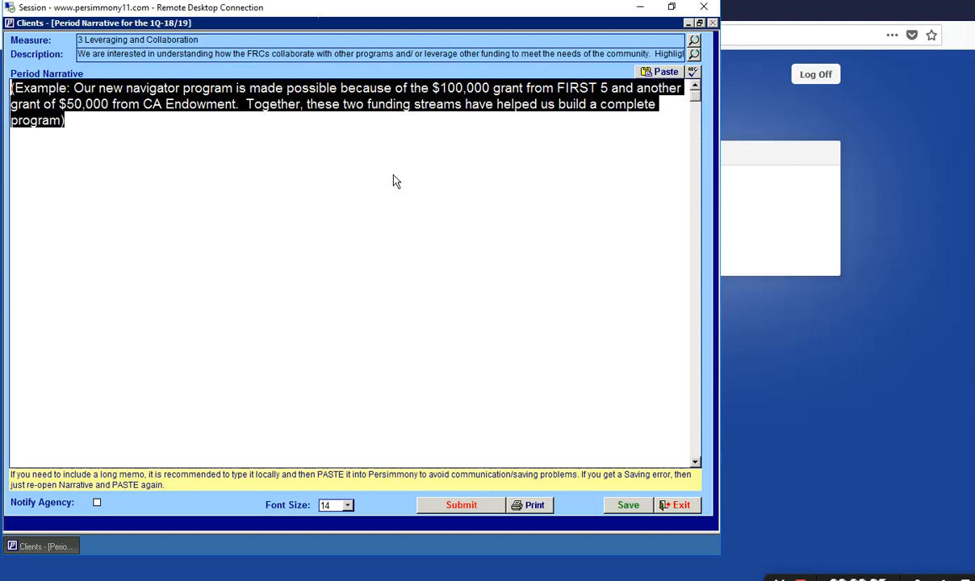
click(680, 505)
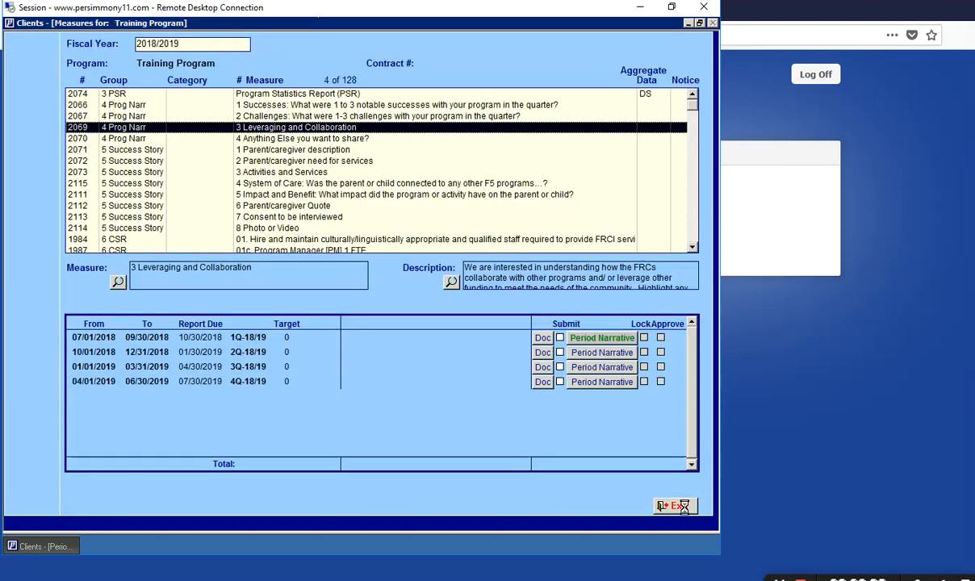
- Review the 'Final version' 1Q narrative of '4 Anything Else you want to share?', then select '1 Successes'
click(288, 142)
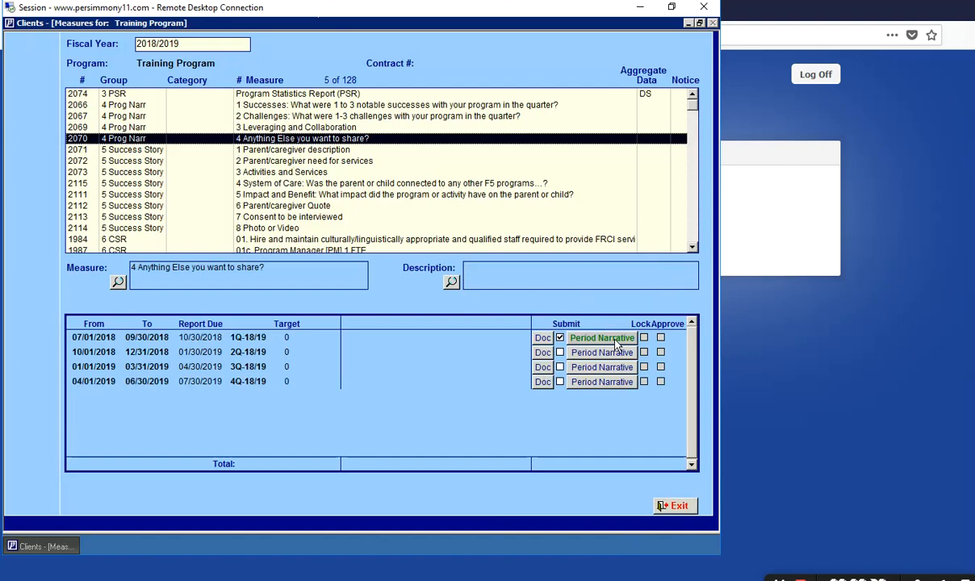
click(581, 337)
click(519, 357)
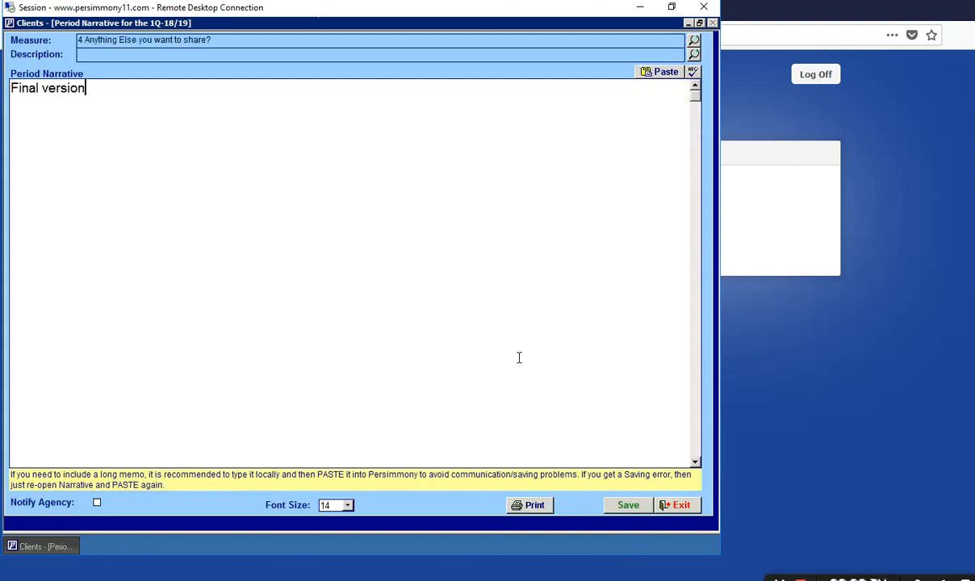
click(680, 506)
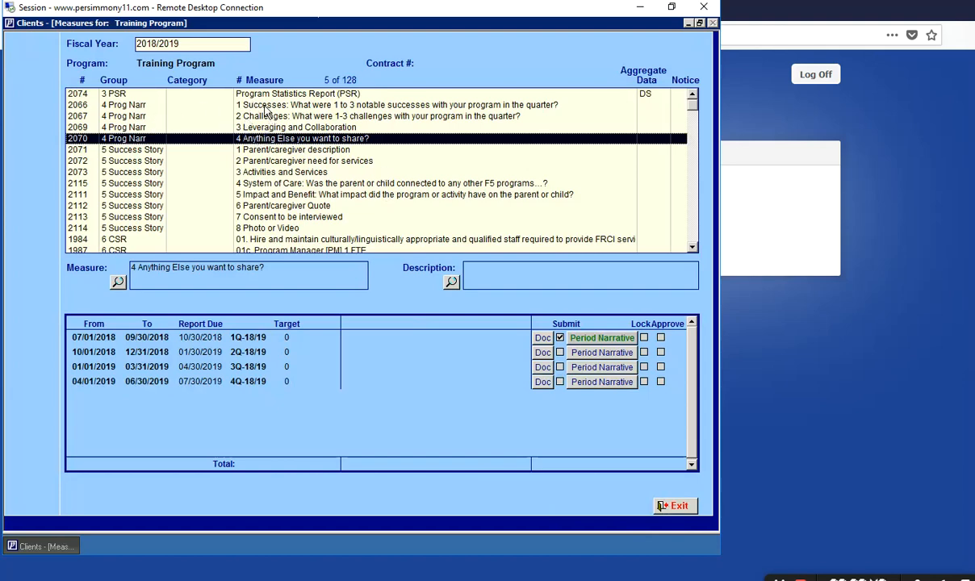
click(265, 109)
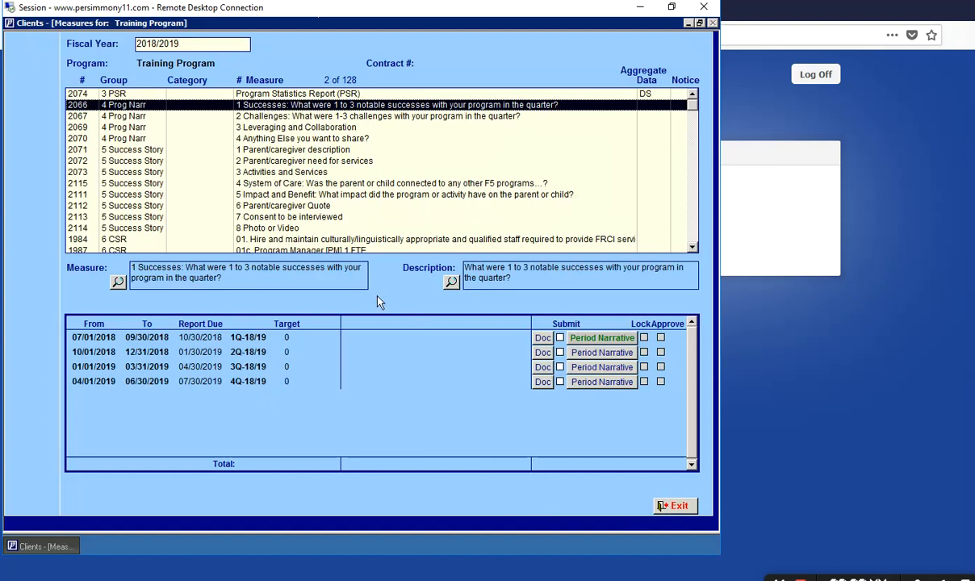
click(543, 339)
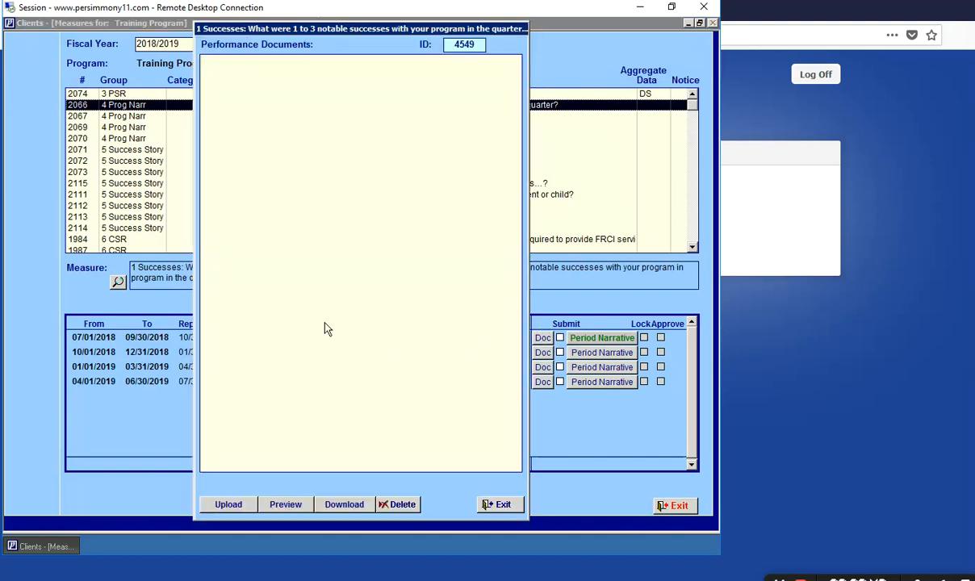
click(510, 511)
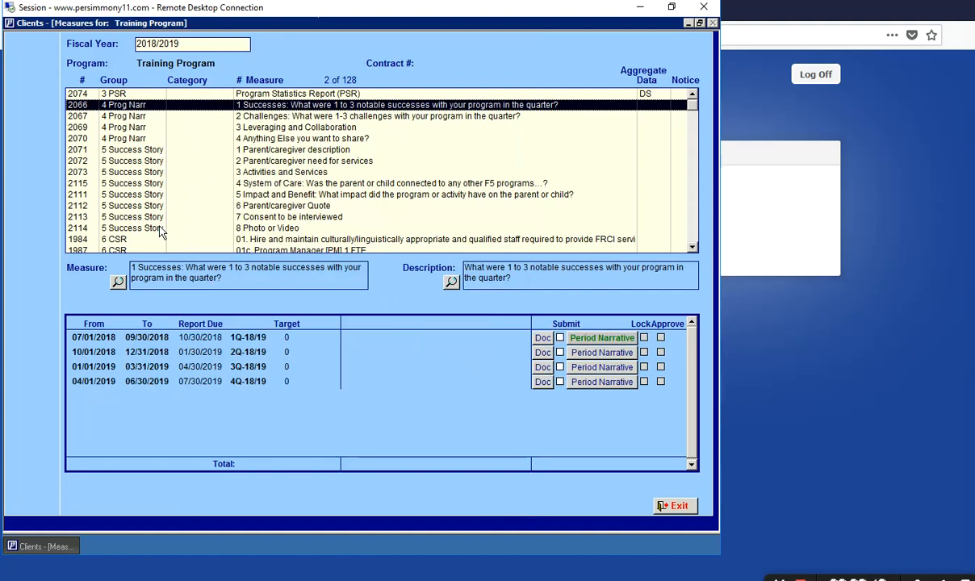
- Open and close the 1Q narrative of '1 Parent/caregiver description', then select '2 Parent/caregiver need for services'
click(144, 151)
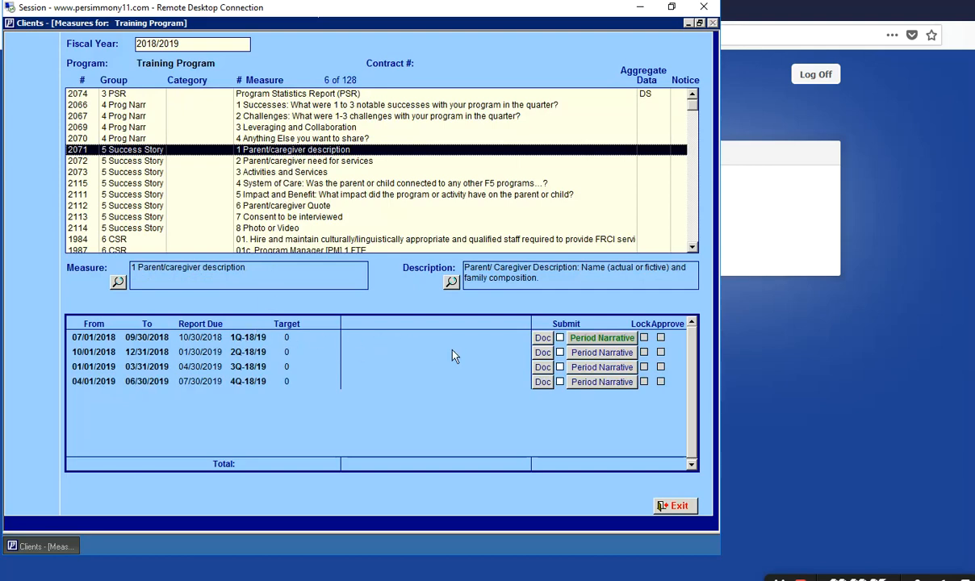
click(599, 339)
click(578, 331)
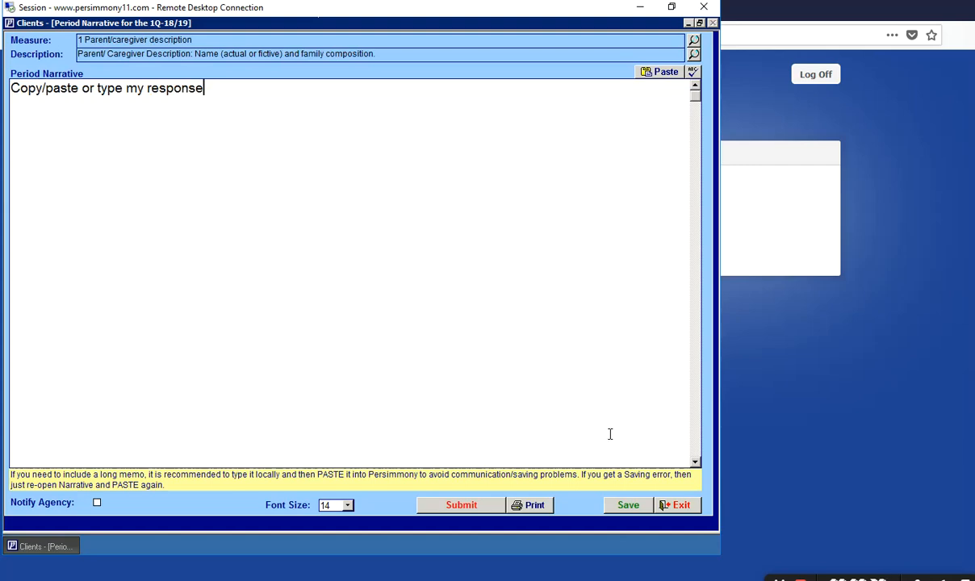
click(678, 506)
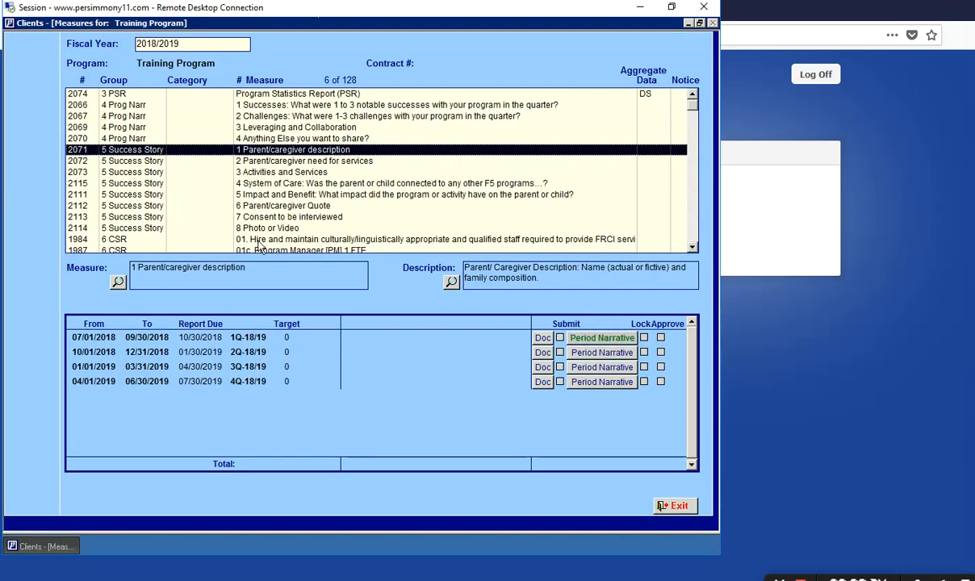
click(287, 163)
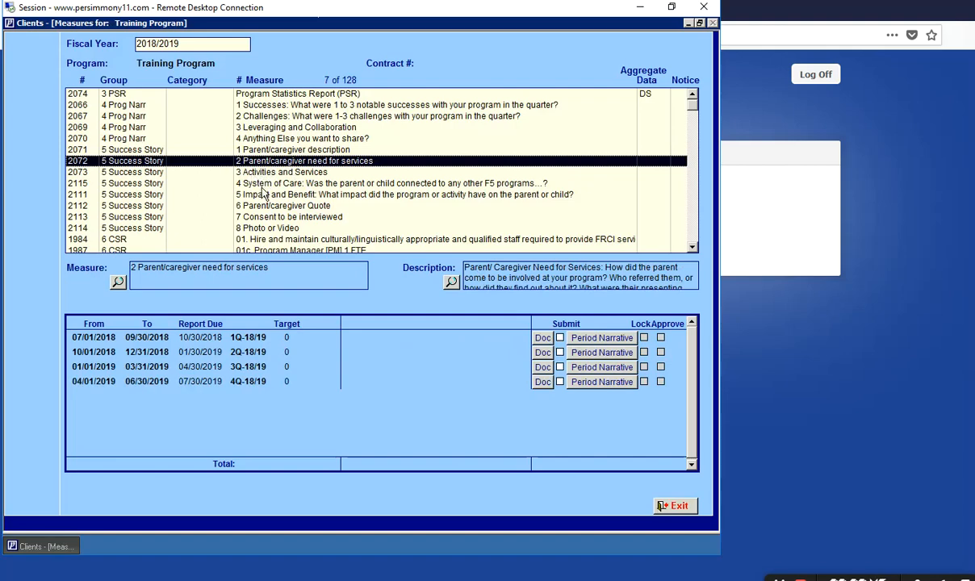
- Go from '8 Photo or Video' down the list to CSR measure '01. Hire and maintain…staff'
click(286, 229)
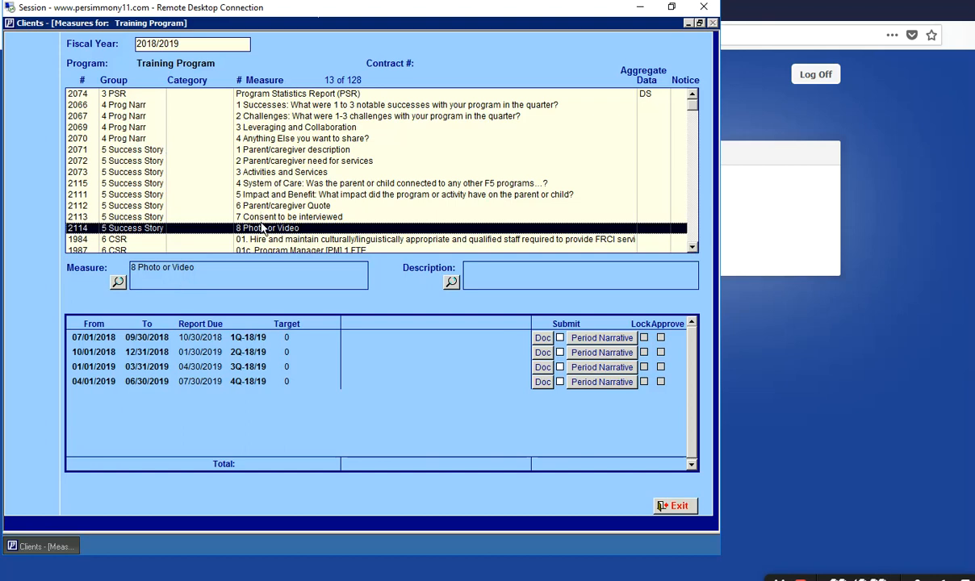
click(692, 249)
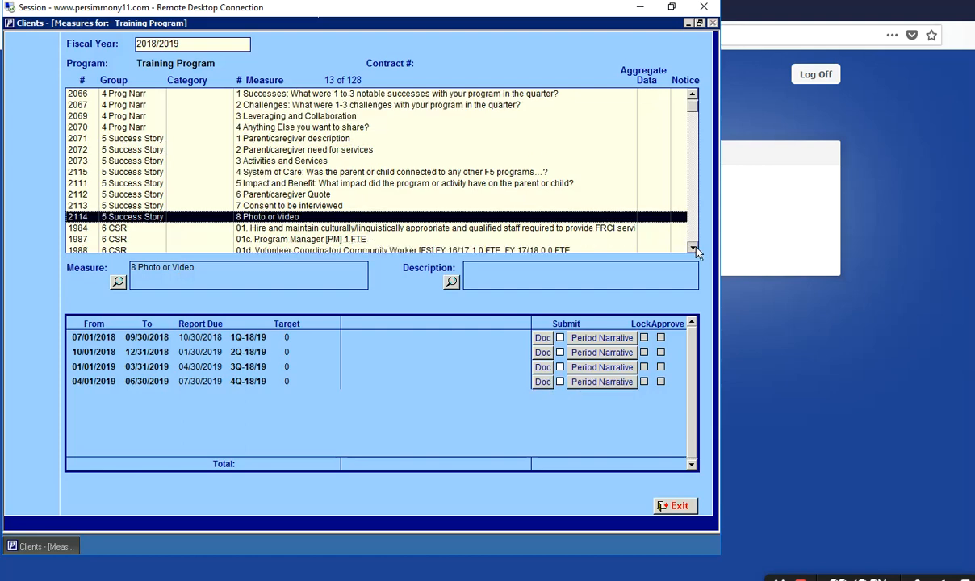
click(692, 249)
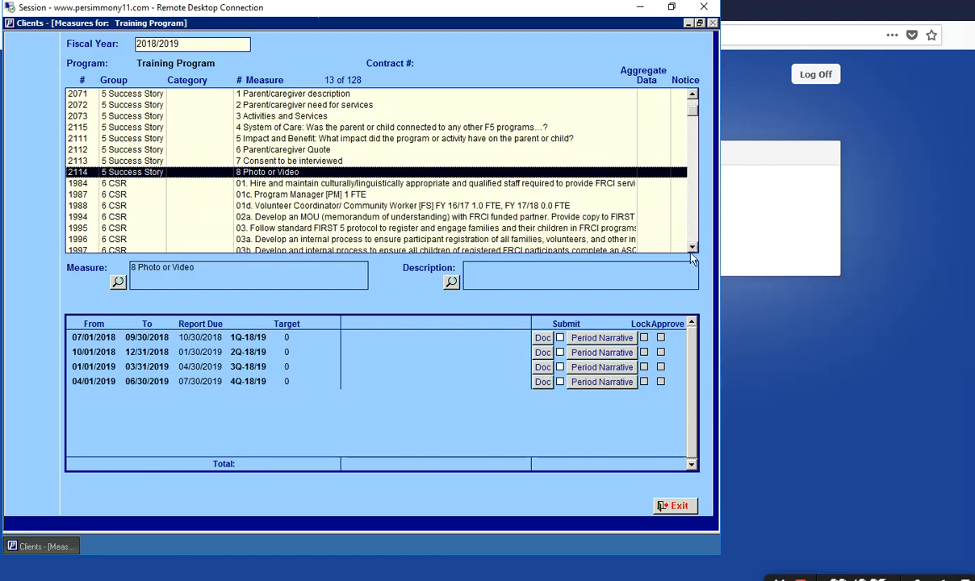
click(693, 248)
click(692, 248)
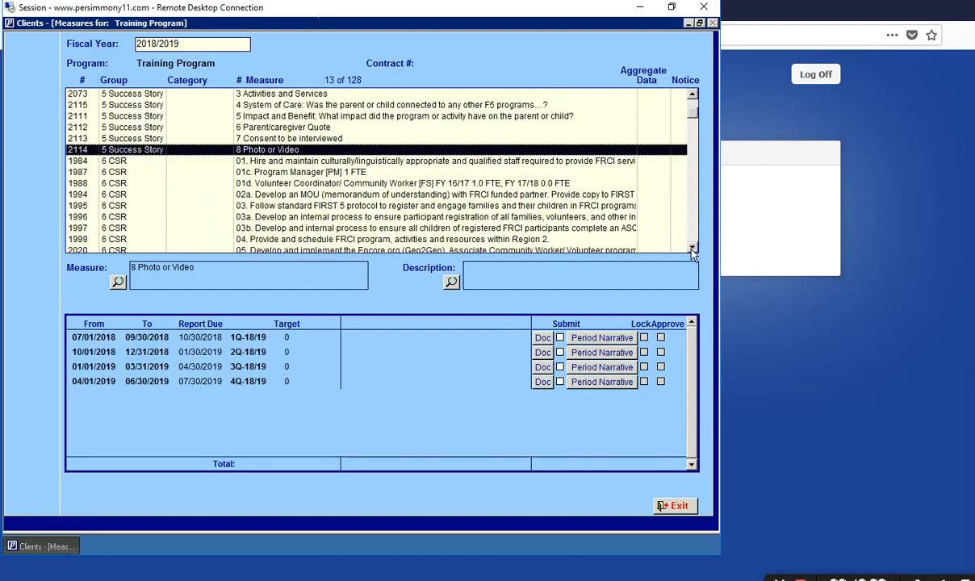
click(466, 162)
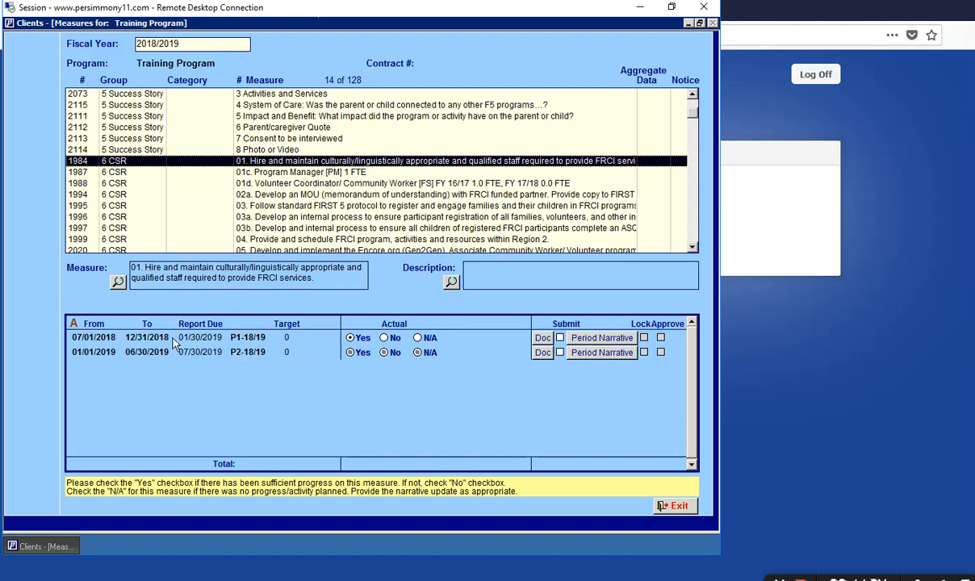
- Mark P1 progress Yes for 01 staff hiring, No for 01c Program Manager, Yes for 01d
click(351, 338)
click(284, 172)
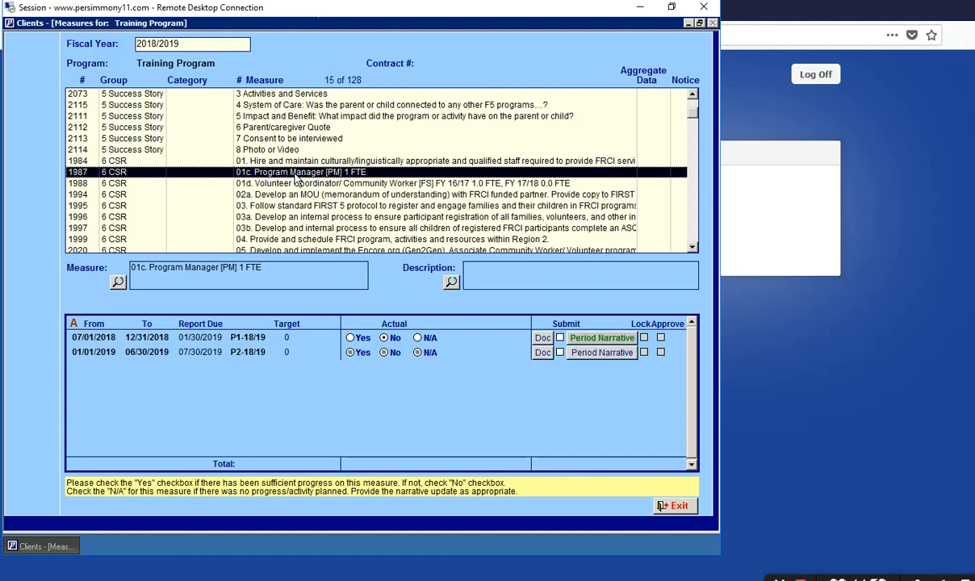
click(387, 339)
click(374, 184)
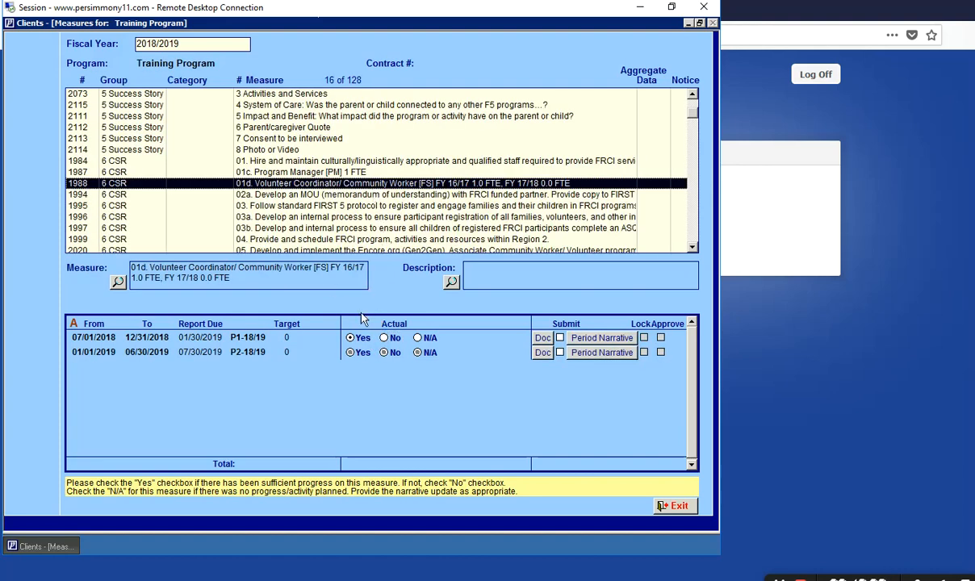
click(360, 337)
- Move past measures 02a, 03 and 03a to '05a. Number of volunteers recruited' and set its P1 actual to 40
click(328, 196)
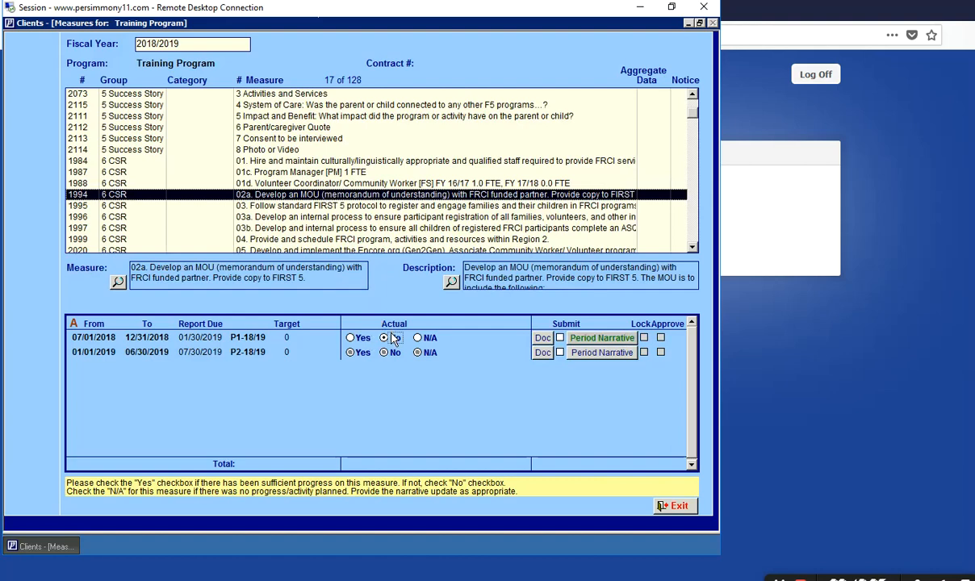
click(335, 207)
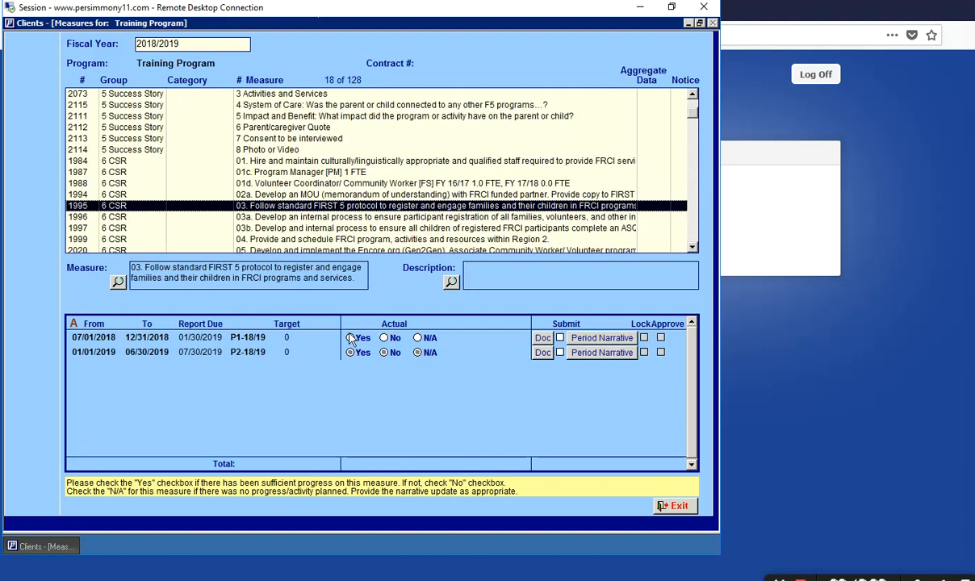
click(344, 217)
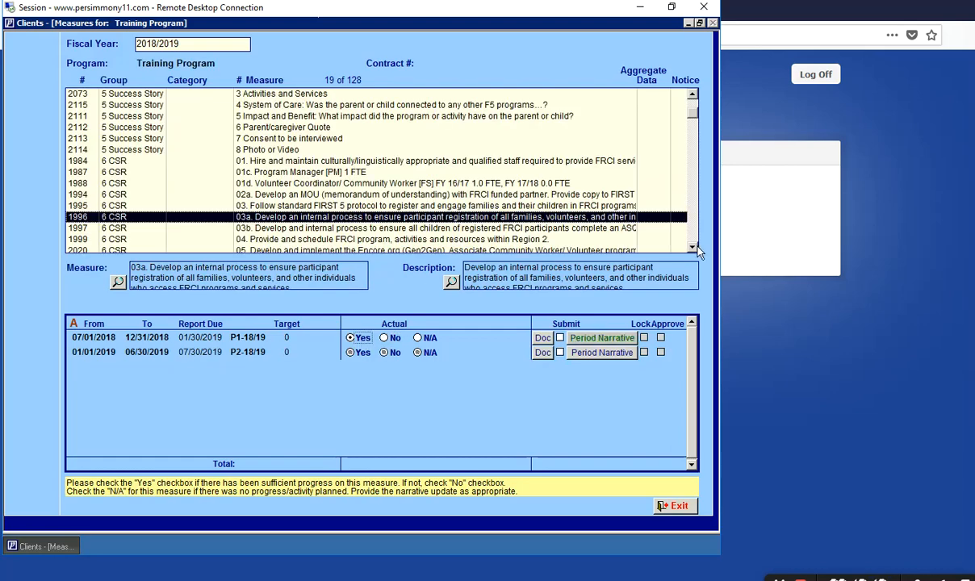
scroll(657, 233, down, 4)
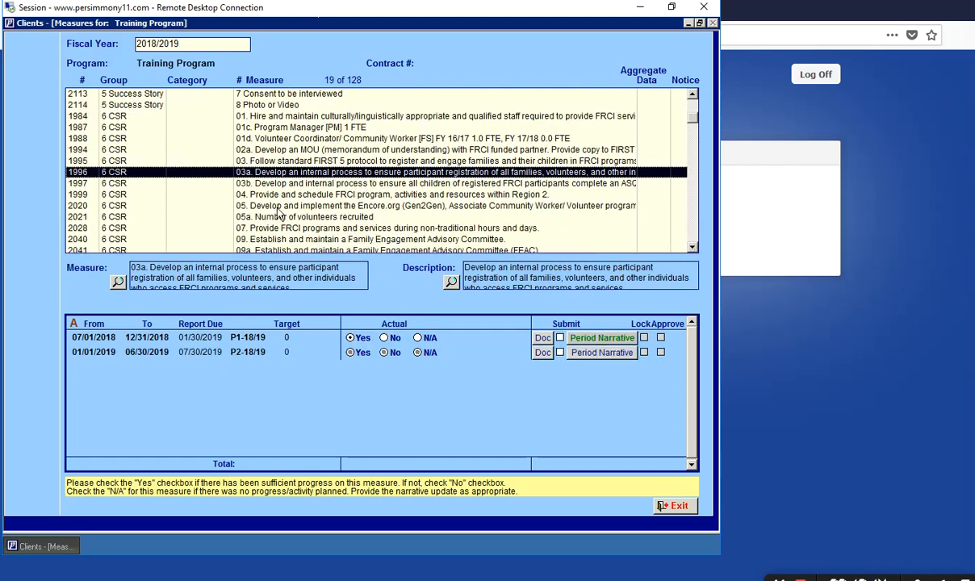
click(279, 218)
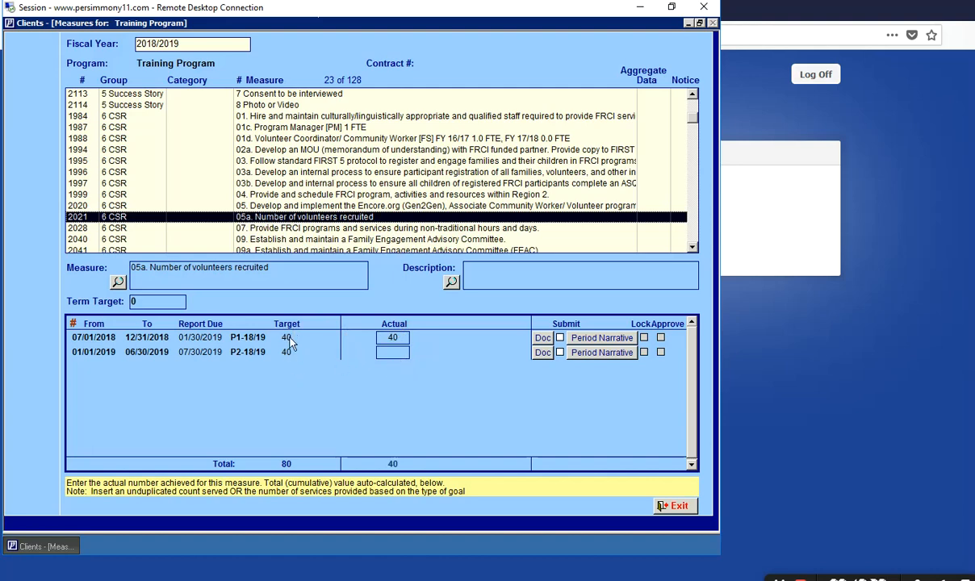
drag(402, 338, 374, 339)
key(BackSpace)
text(40)
- Move through measures 07 to 09a, then mark P1-18/19 progress Yes for 09b, 09c and 09d
click(383, 229)
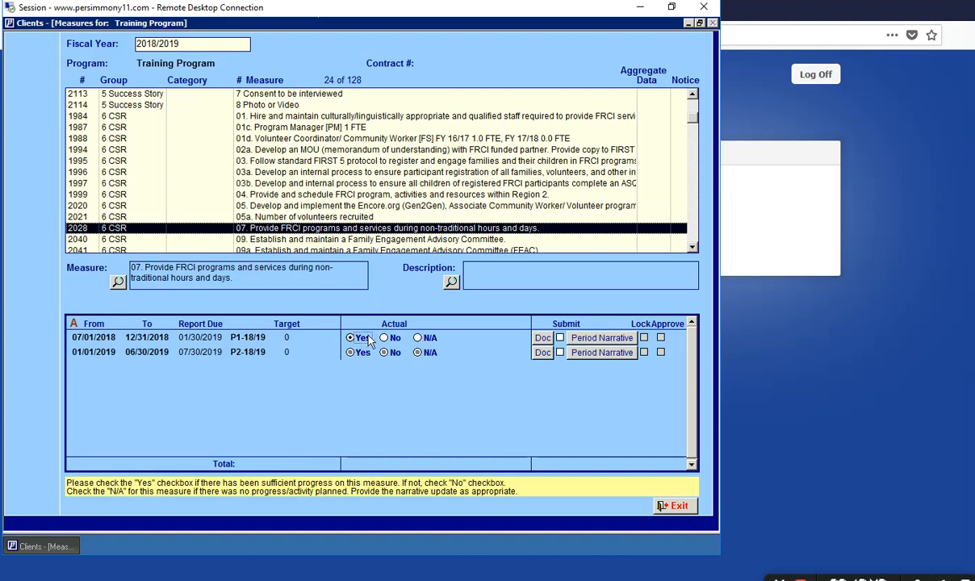
click(376, 241)
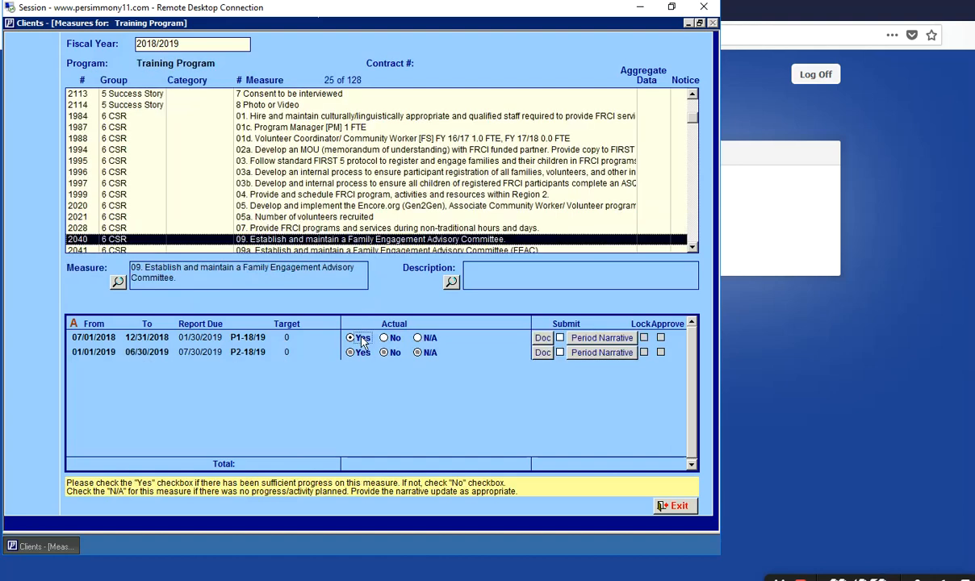
scroll(693, 247, down, 2)
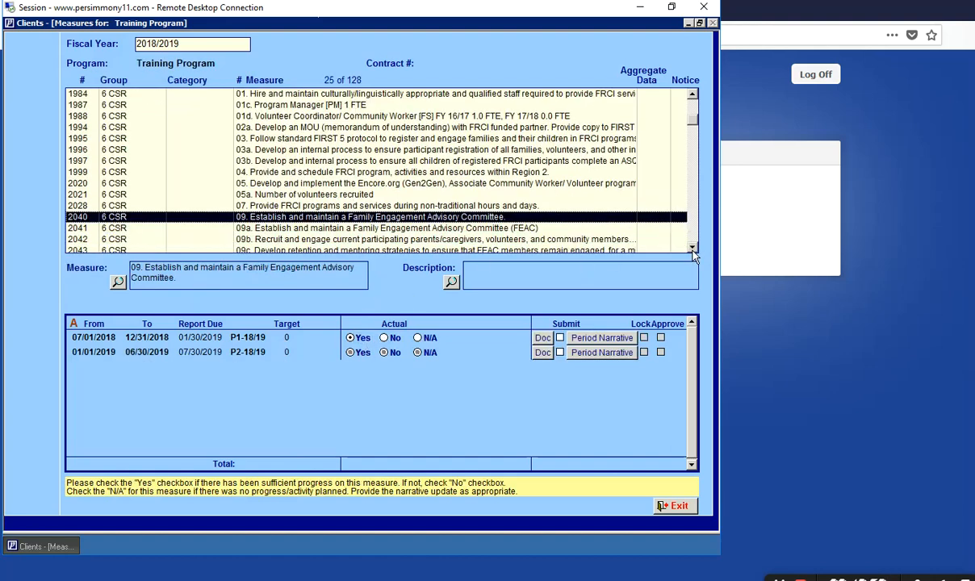
click(538, 206)
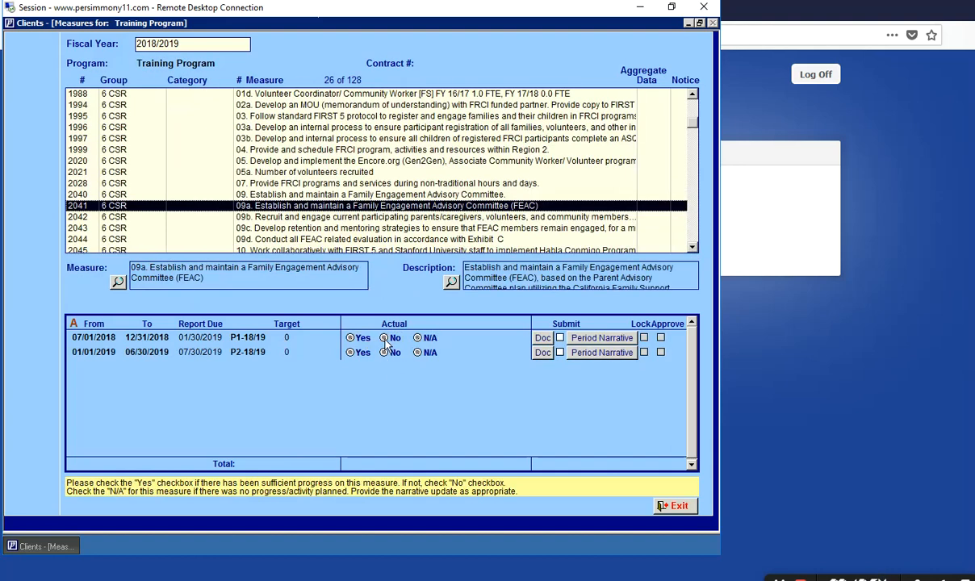
key(Down)
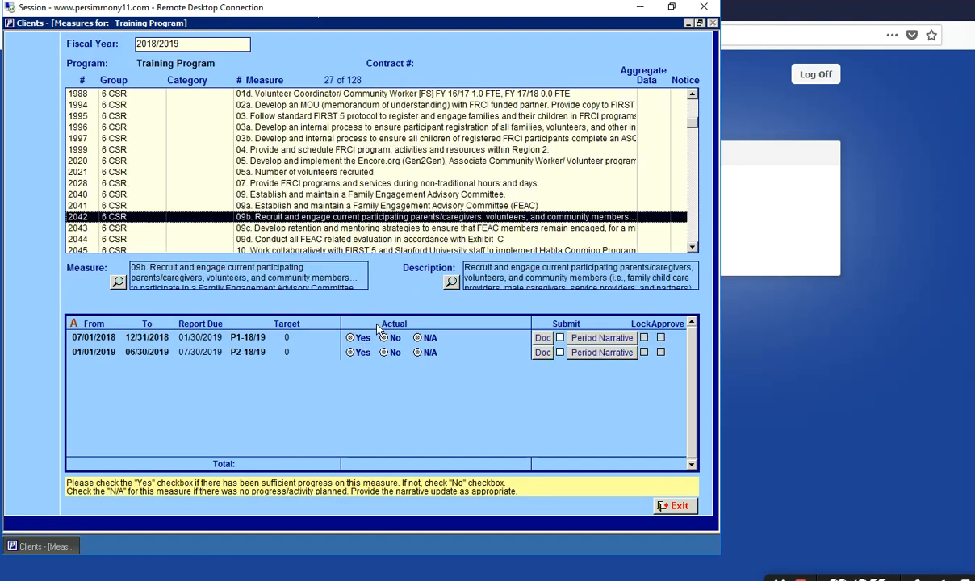
click(351, 338)
click(384, 229)
click(361, 339)
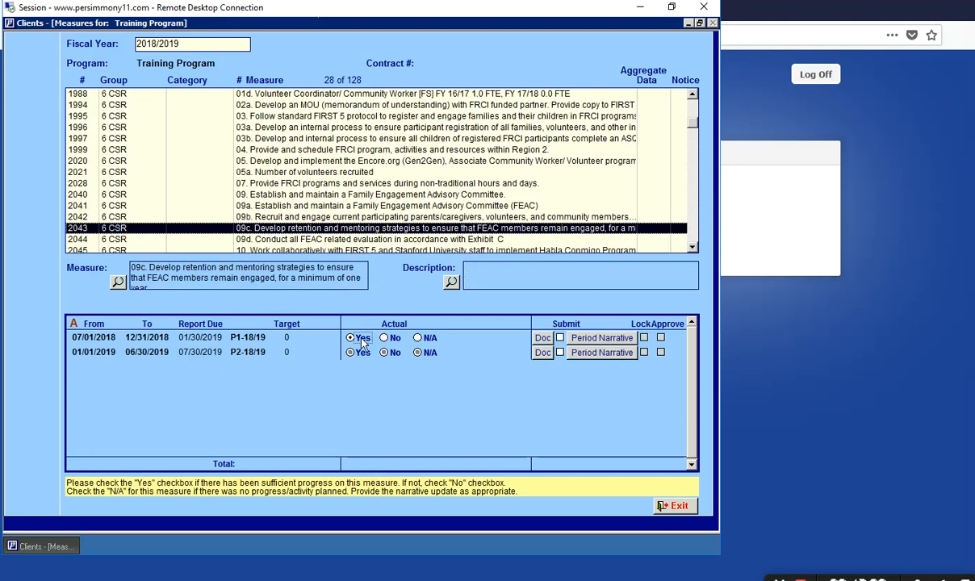
click(321, 238)
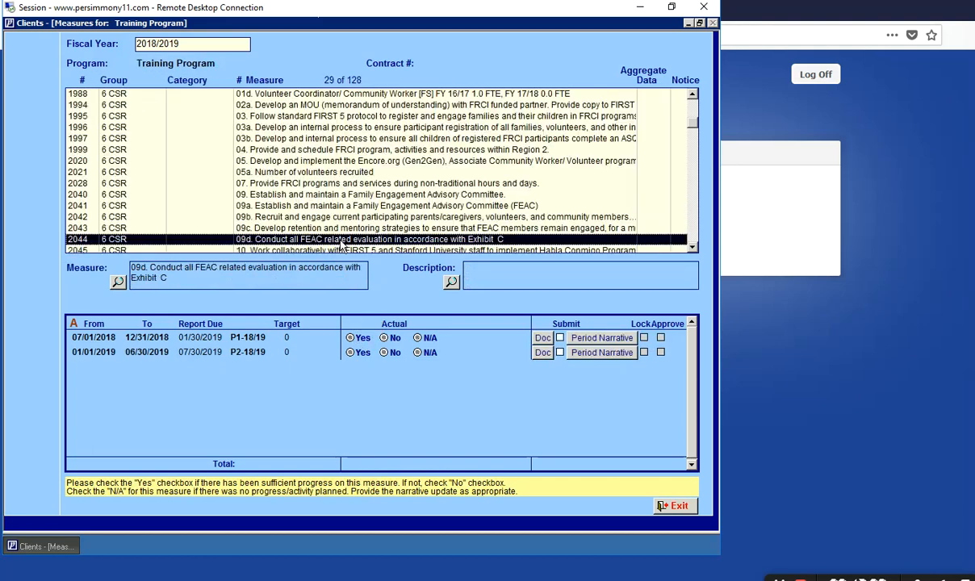
click(355, 337)
- Switch 09d's P1-18/19 progress to No and give it the narrative 'Type an explanation or narrative'
click(384, 339)
click(601, 339)
text(T)
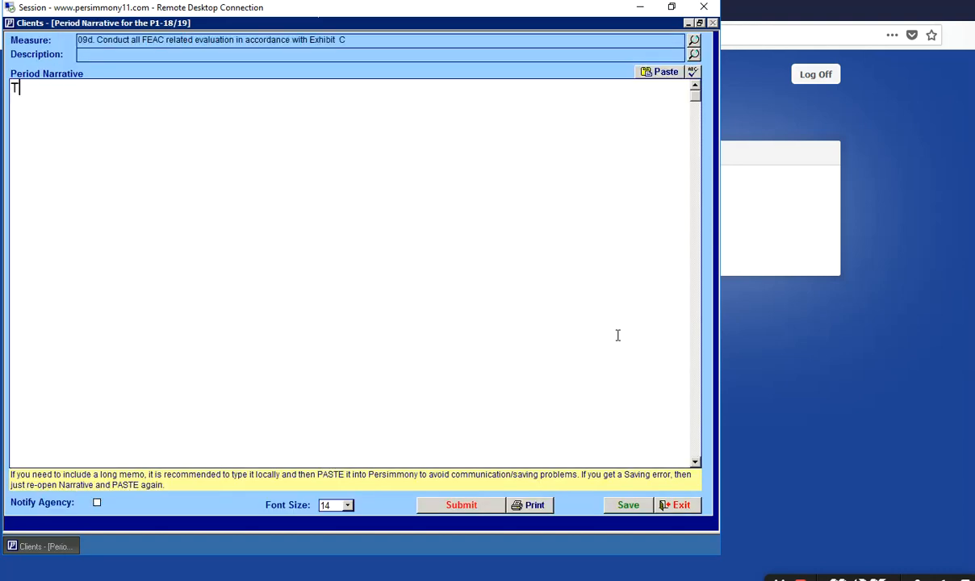
text(ype an explanation or narrative)
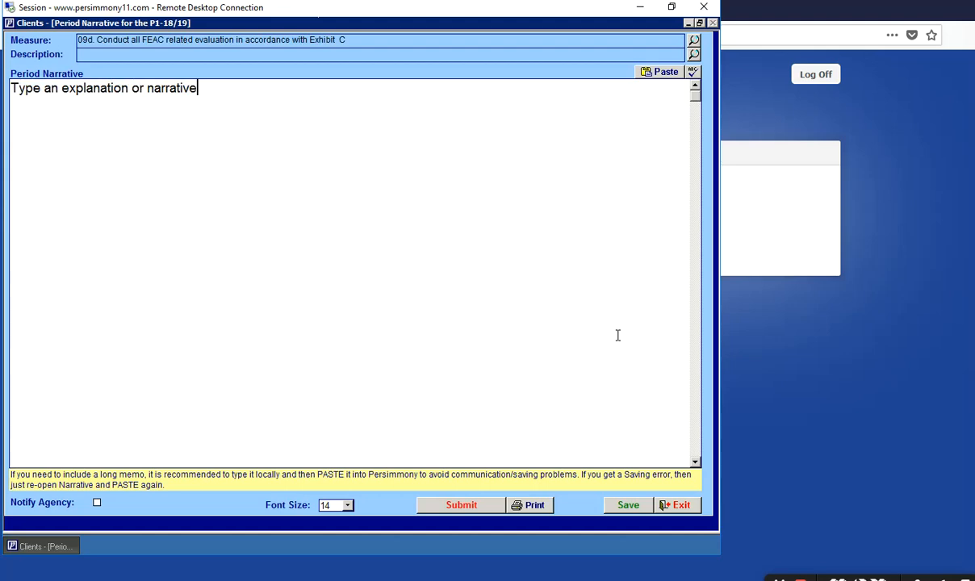
click(677, 506)
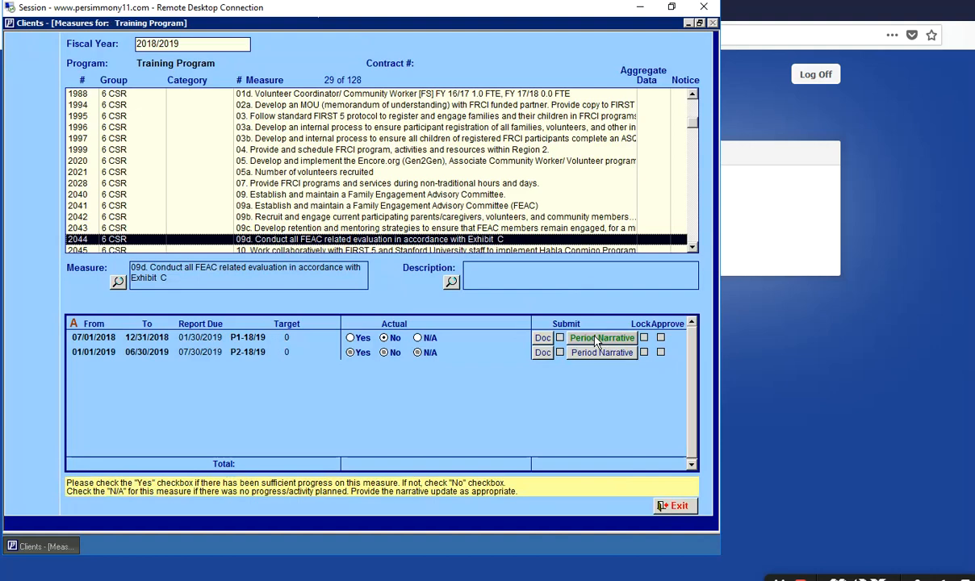
- Mark 09d's P2-18/19 progress Yes, then step down to measure 13a and mark its P1-18/19 Yes
click(350, 352)
scroll(696, 252, down, 5)
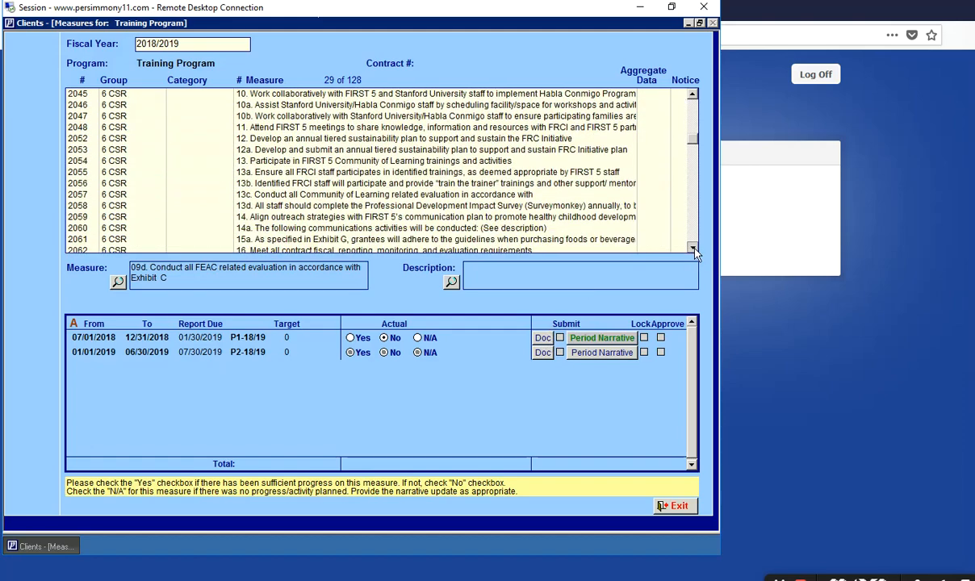
click(487, 94)
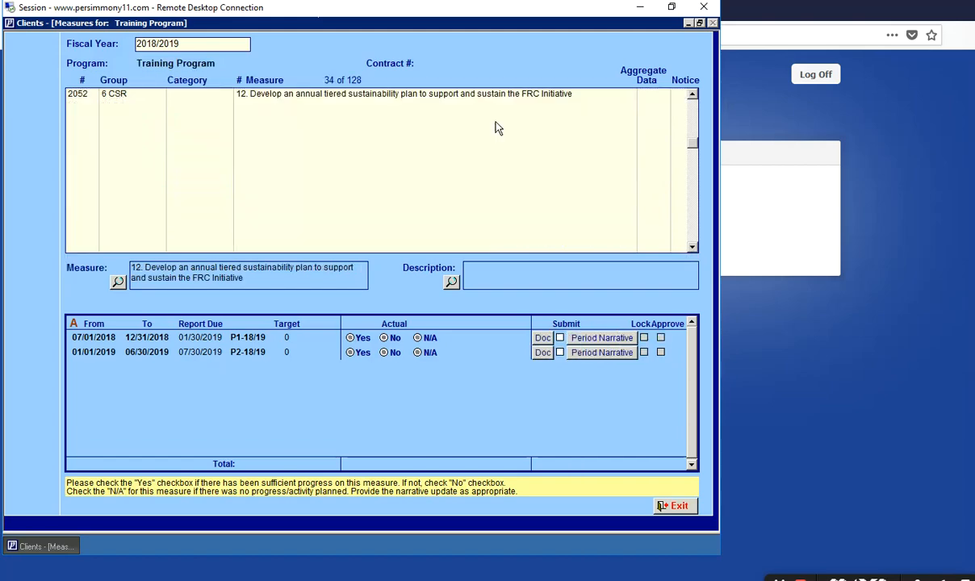
click(315, 105)
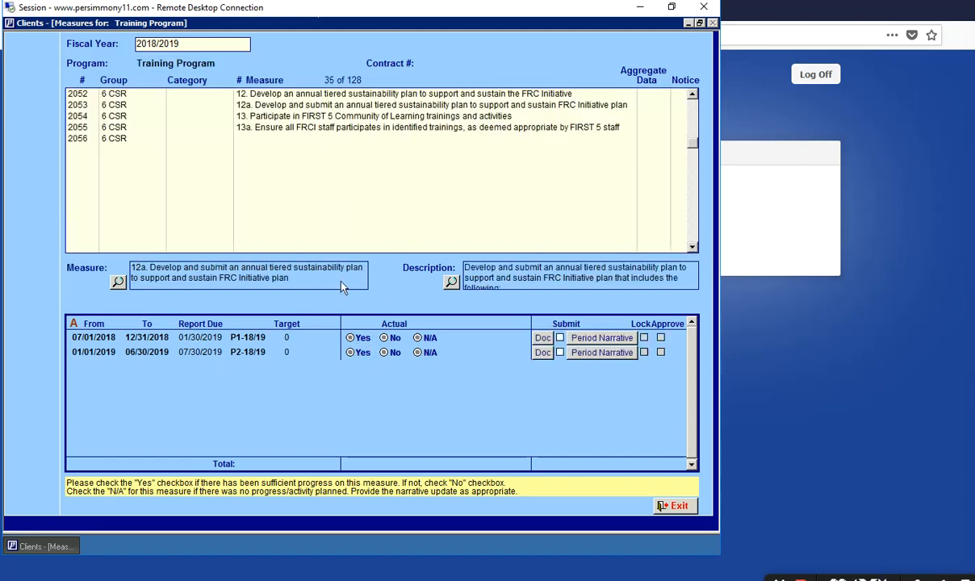
click(328, 116)
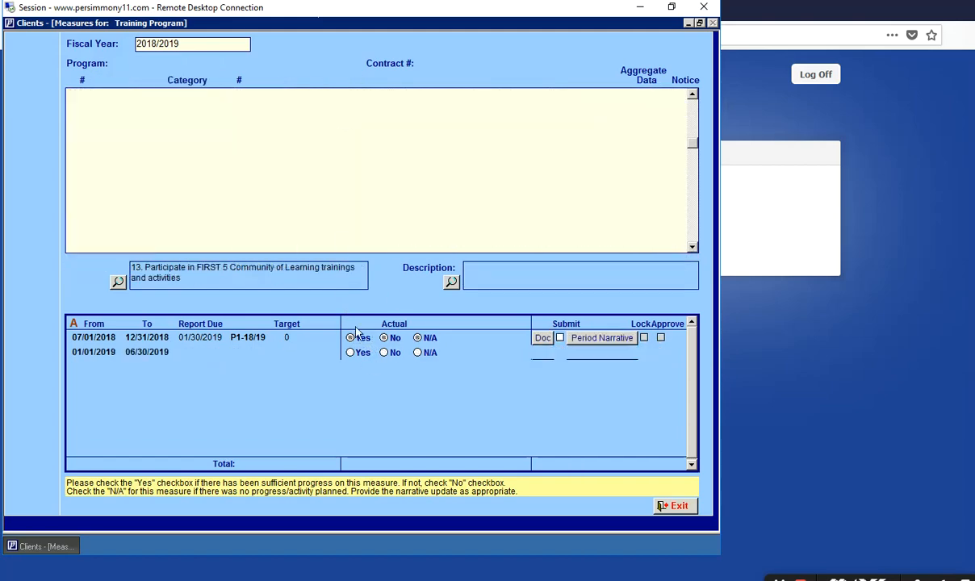
click(352, 127)
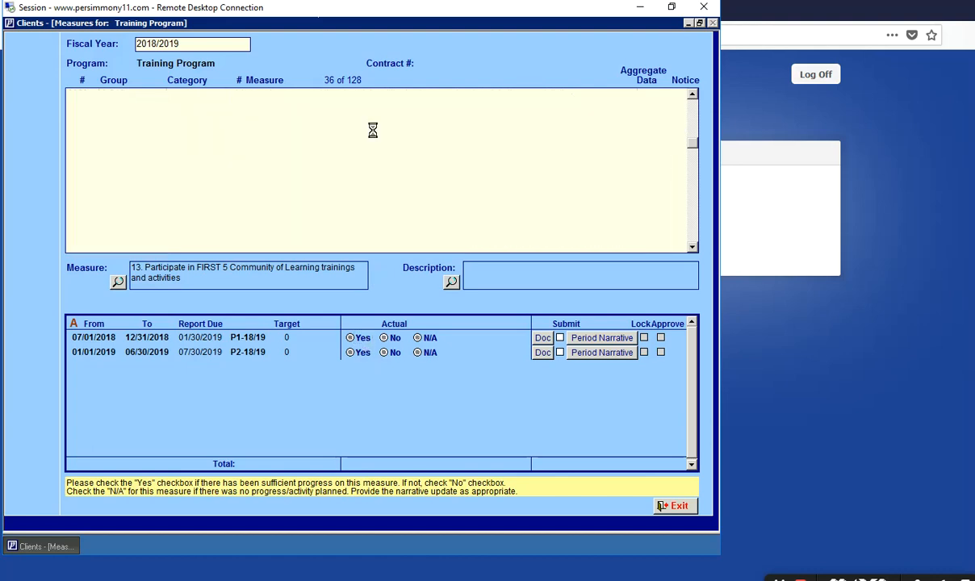
click(361, 340)
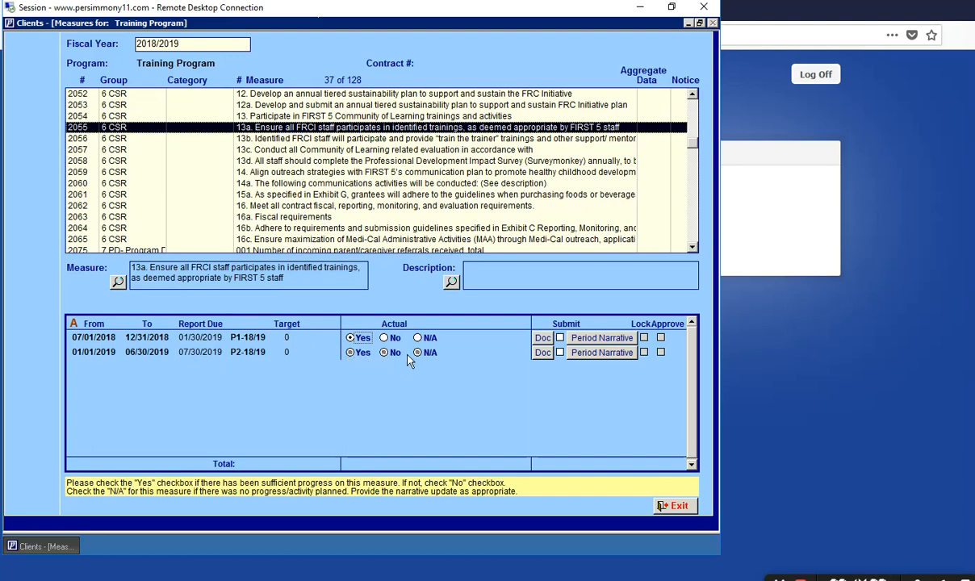
click(691, 247)
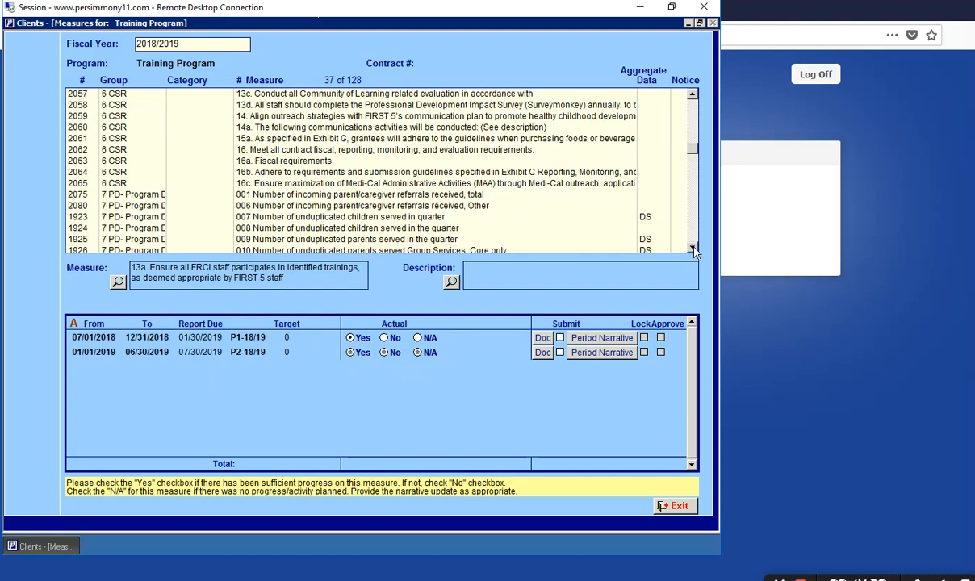
- Check the 1Q actuals of 45 for measure 001 and 40 for measure 006, then exit the measures list
click(280, 197)
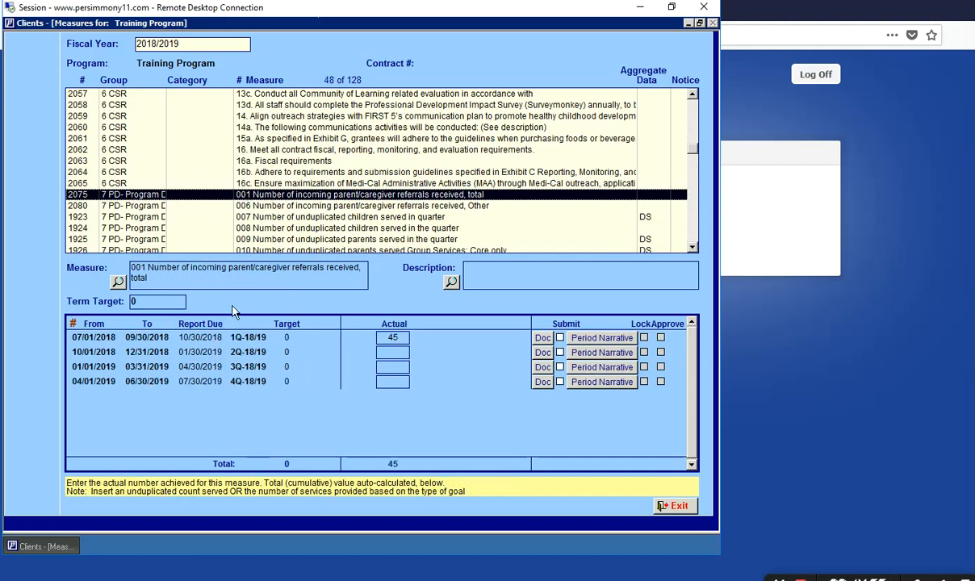
click(402, 337)
click(292, 205)
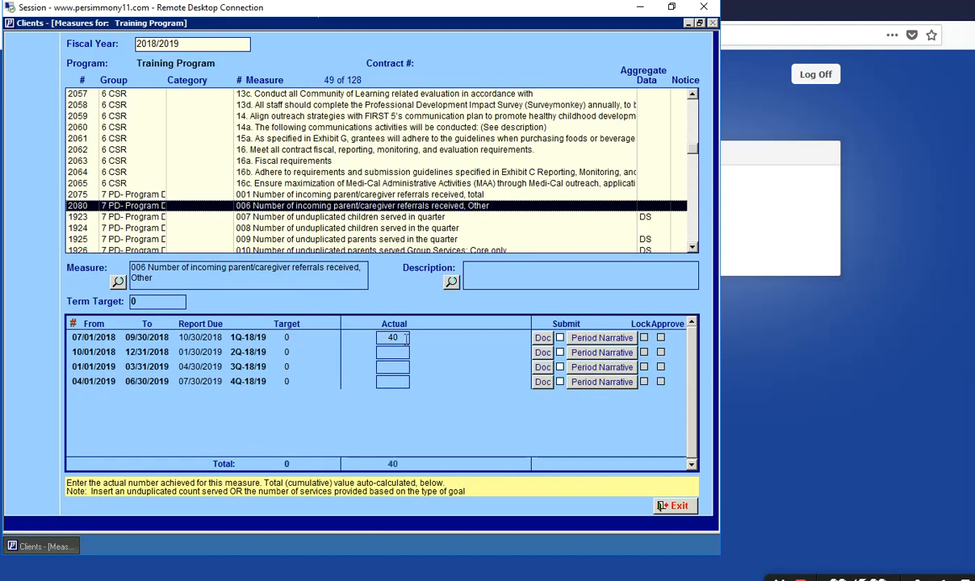
click(403, 338)
click(455, 218)
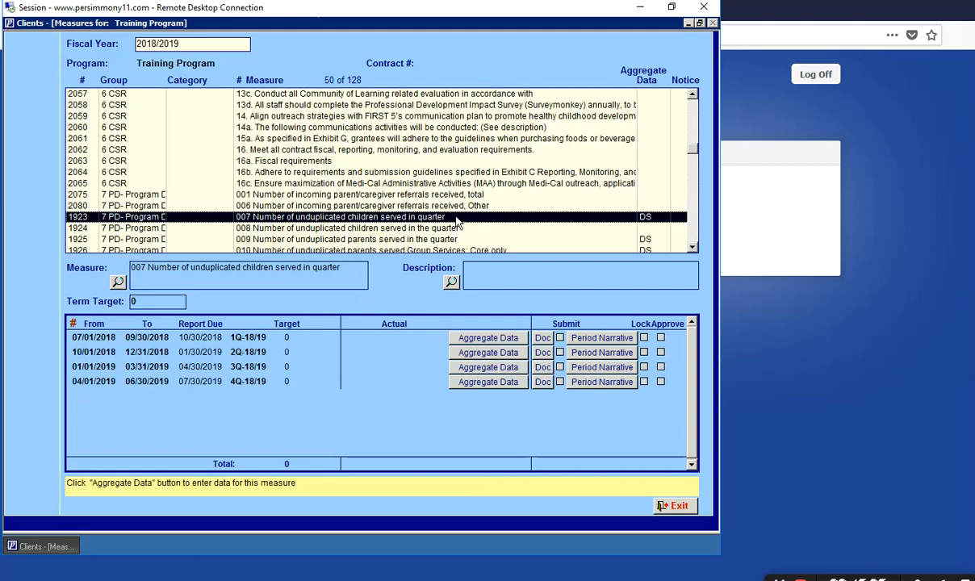
click(432, 206)
drag(690, 151, 707, 92)
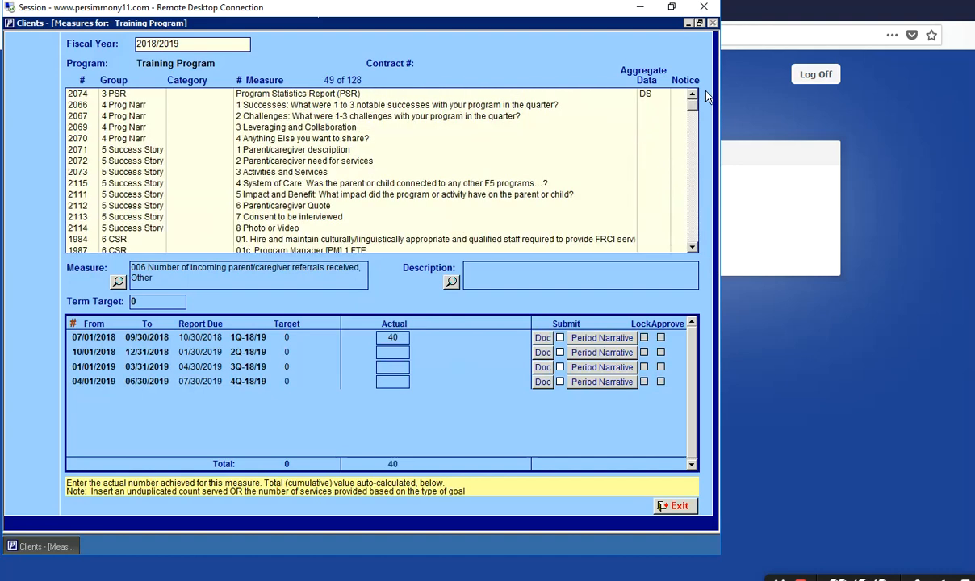
click(682, 509)
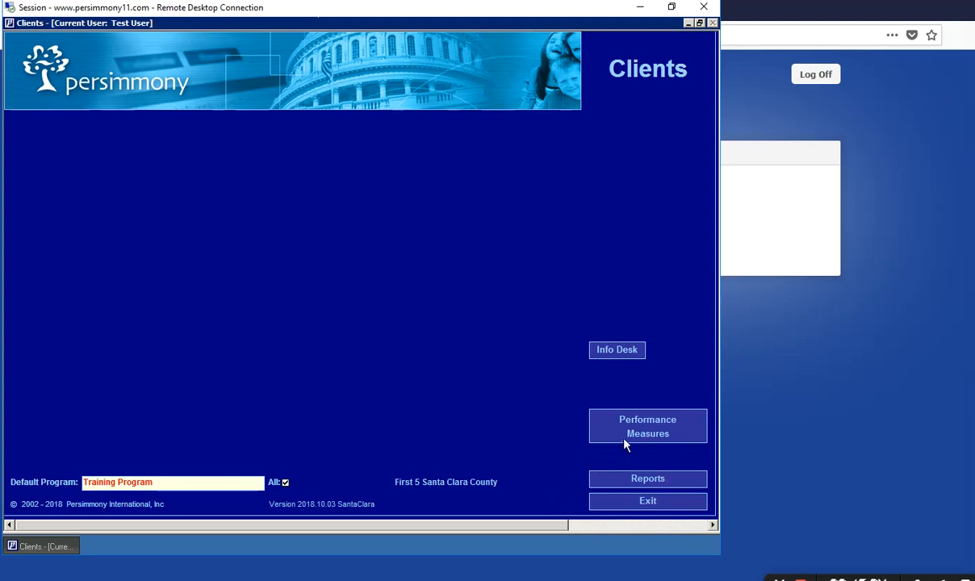
click(647, 426)
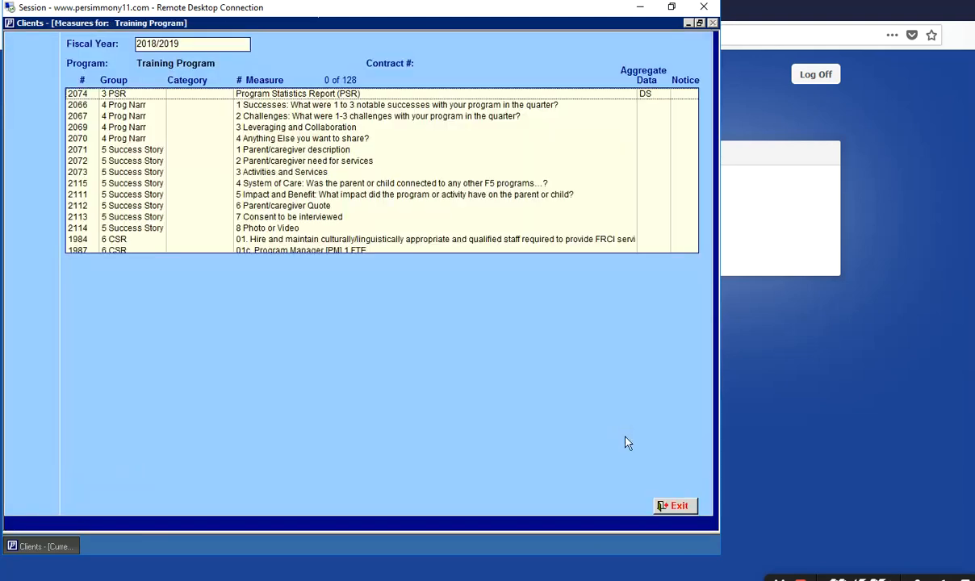
click(270, 106)
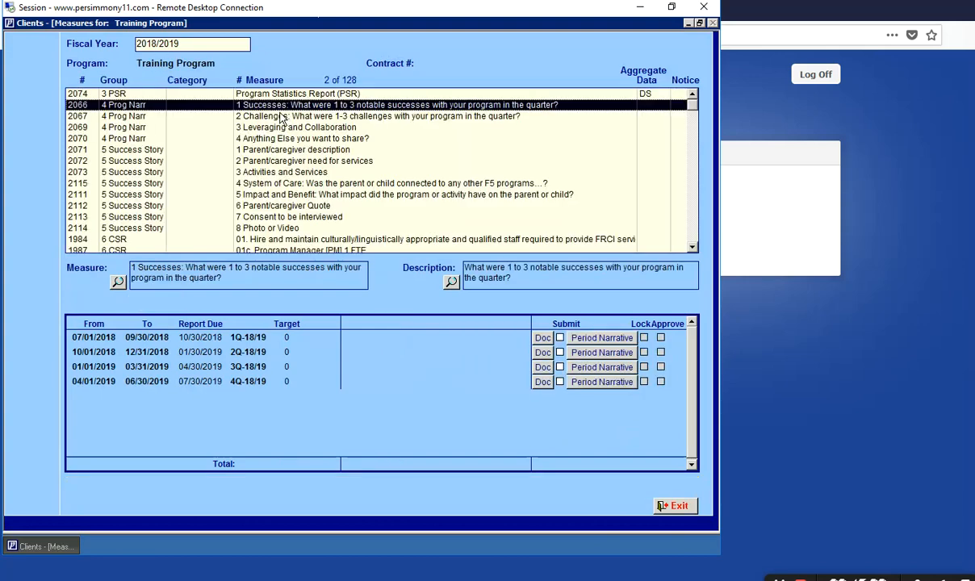
click(281, 117)
click(276, 138)
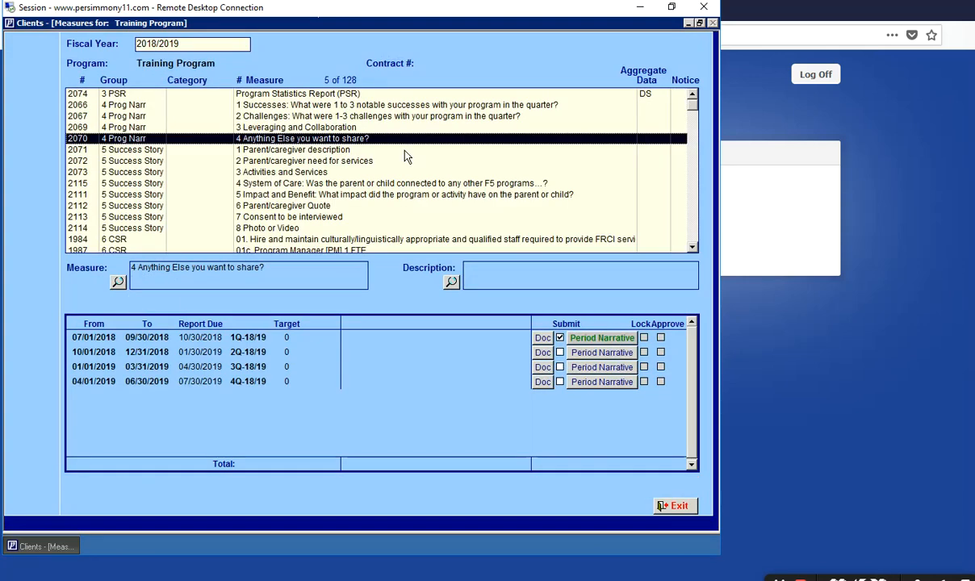
click(348, 126)
click(591, 333)
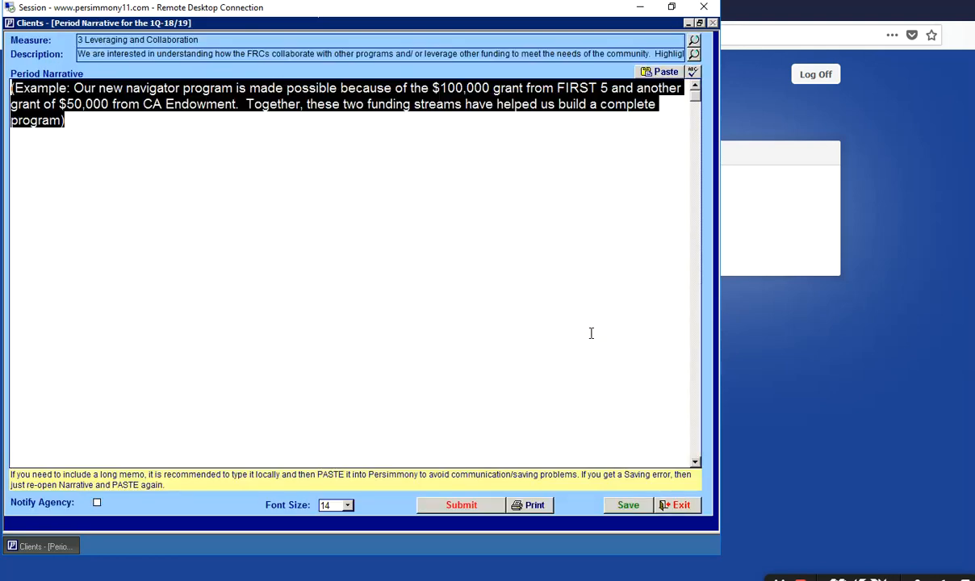
click(681, 505)
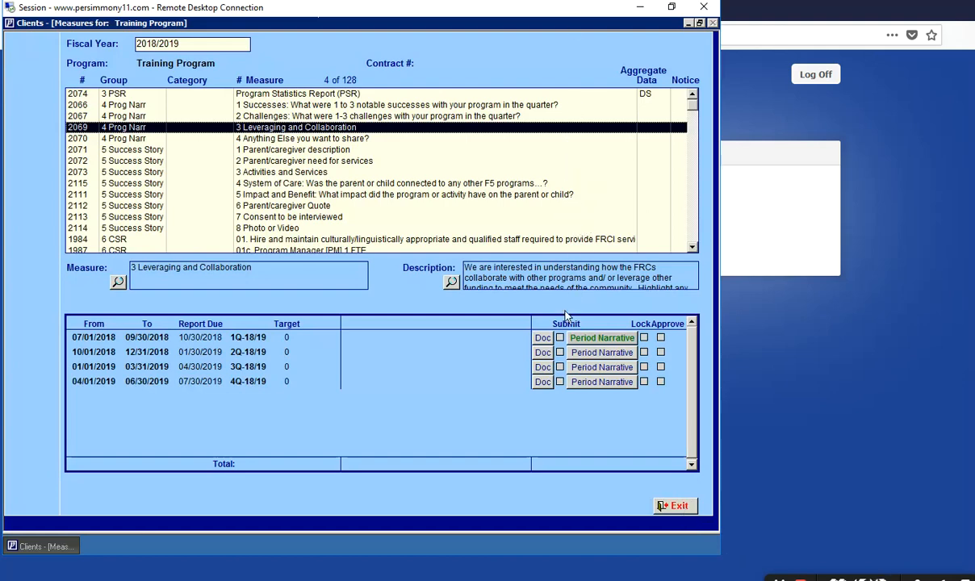
click(674, 507)
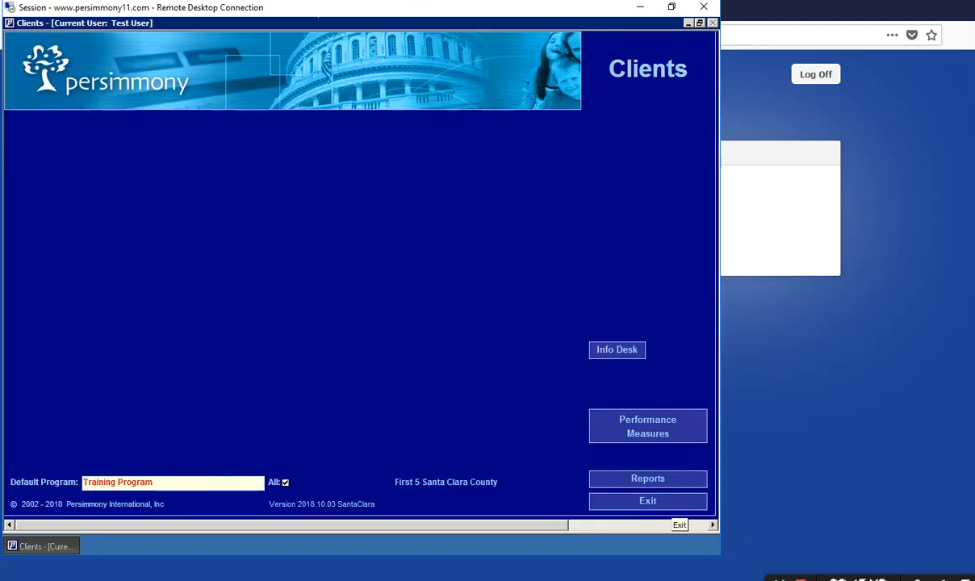
- Open the InfoDesk Documents window listing TEST UPLOAD.xls and TEST2.xls under Contract Documents
click(782, 579)
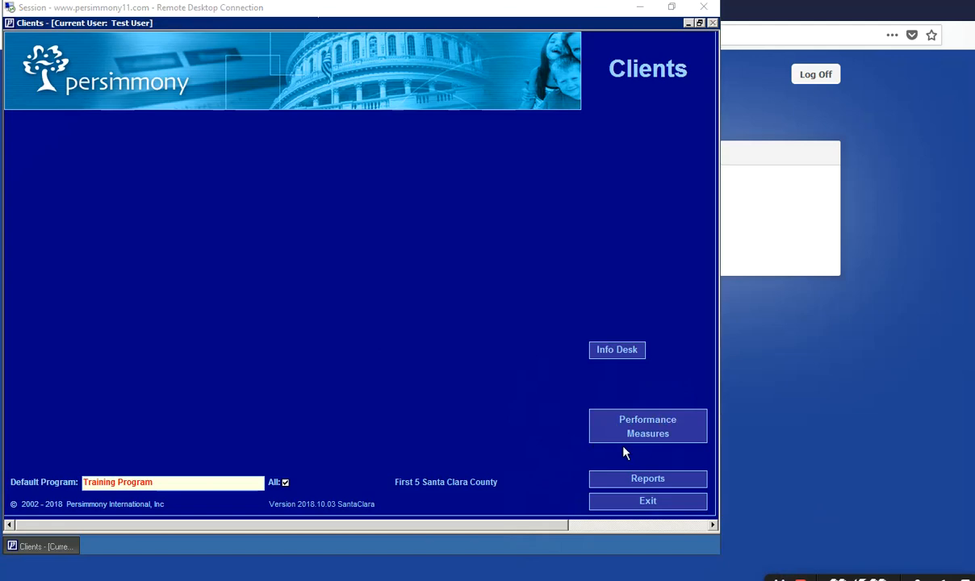
click(625, 355)
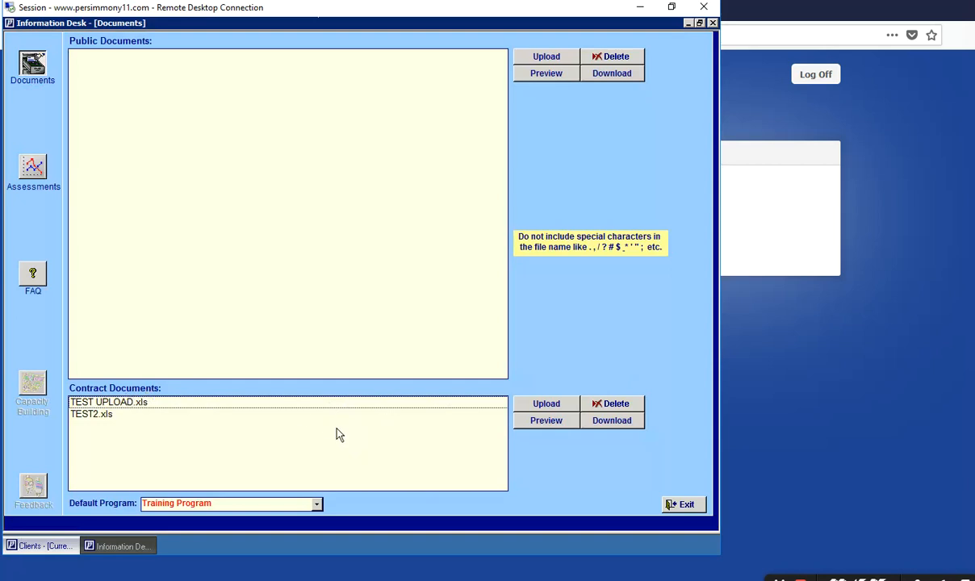
- Start a Contract Documents upload, cancel it without uploading, and exit the Documents window
click(543, 404)
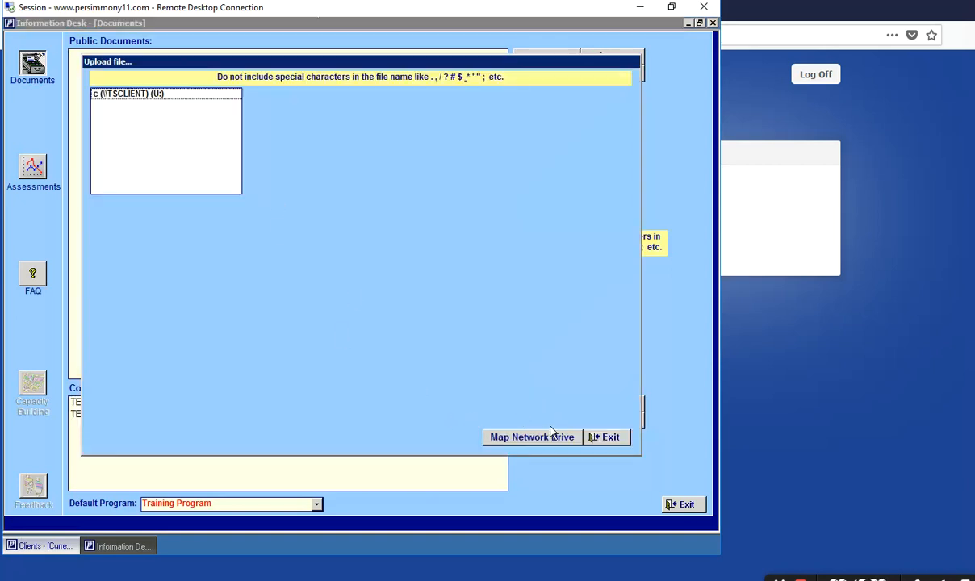
click(602, 438)
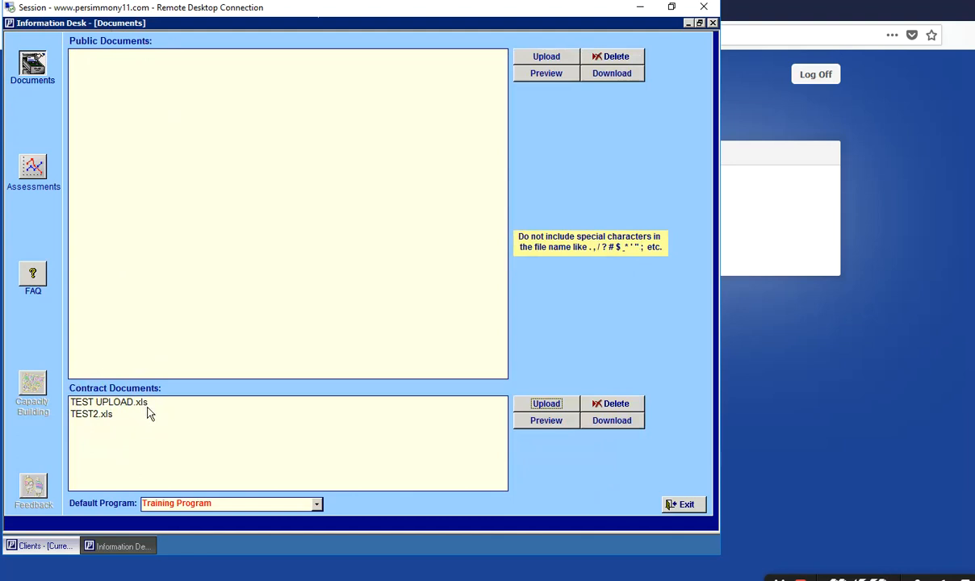
click(685, 504)
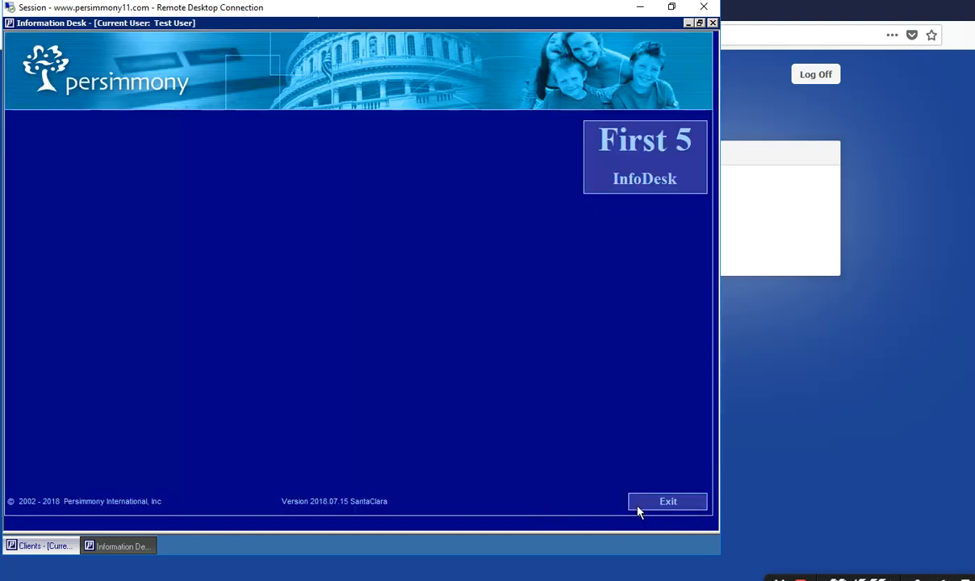
- Exit First 5 InfoDesk, returning to the Clients home screen with Training Program as default
click(639, 504)
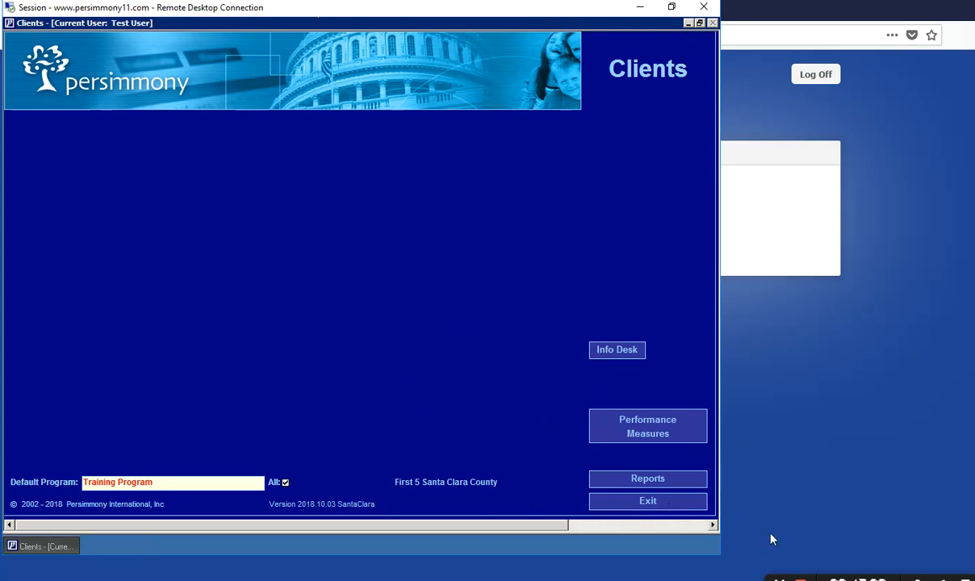
click(799, 579)
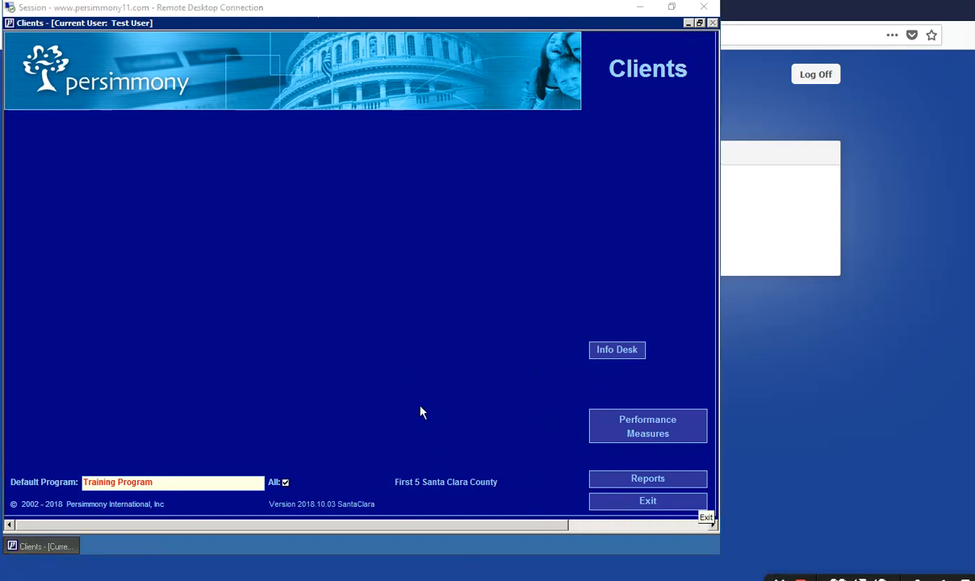